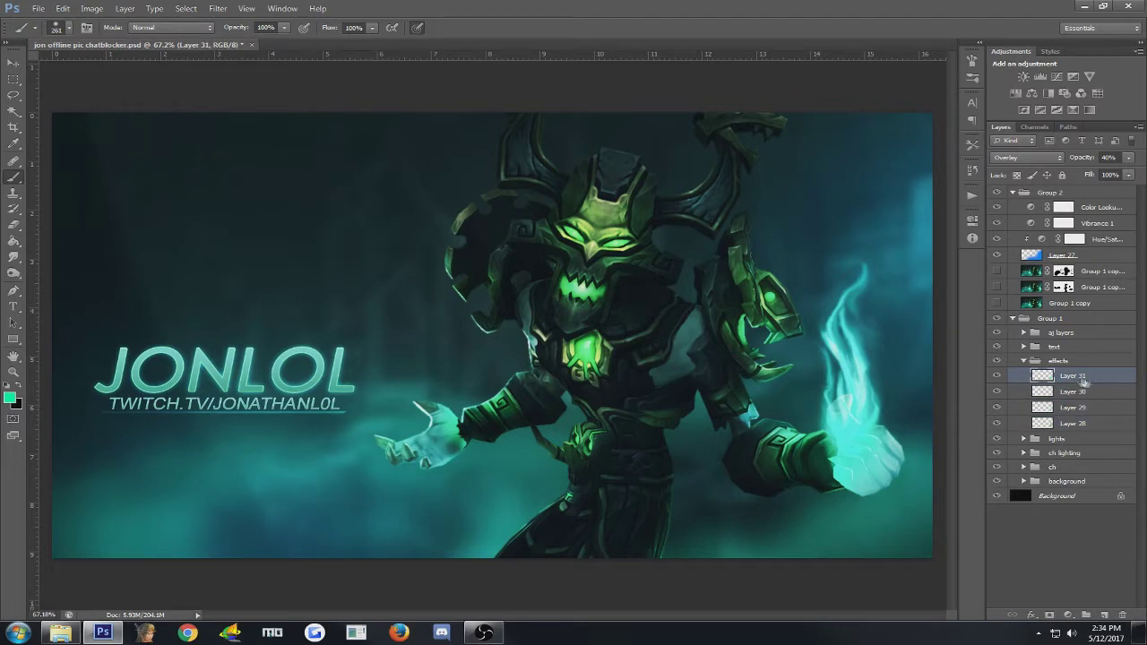
- Toggle the effects group's visibility to compare the artwork with and without the hand flame
click(1068, 361)
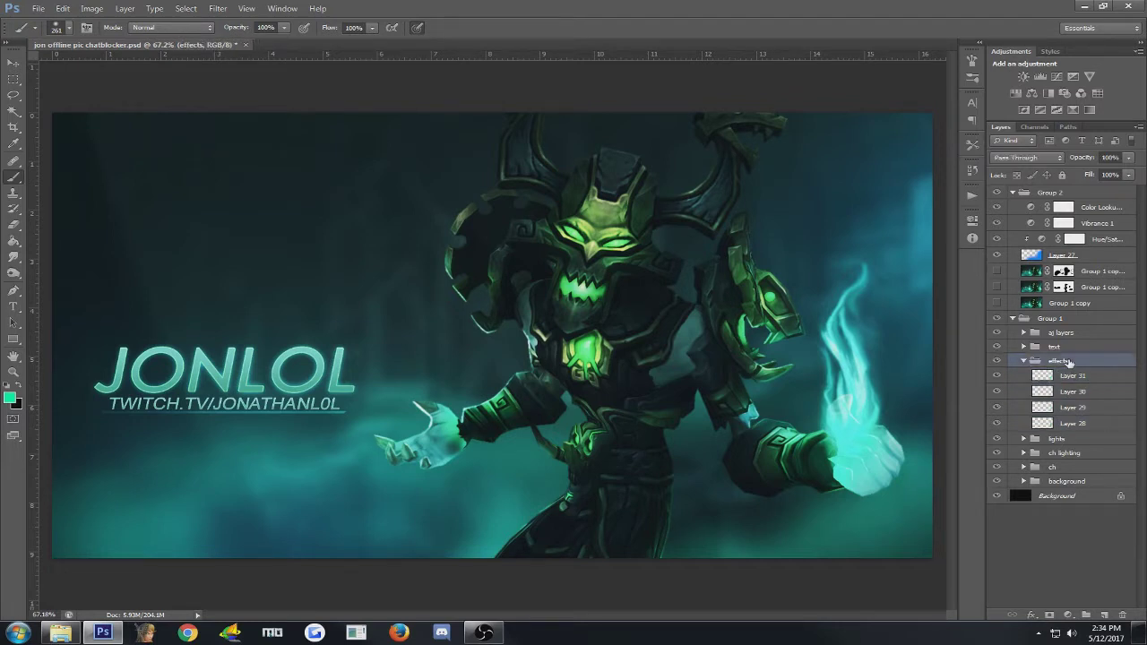
click(1001, 359)
click(1001, 359)
click(1001, 360)
click(1001, 359)
- Delete the four layers, Layer 28 through Layer 31, inside the effects group
click(1070, 376)
shift+click(1078, 422)
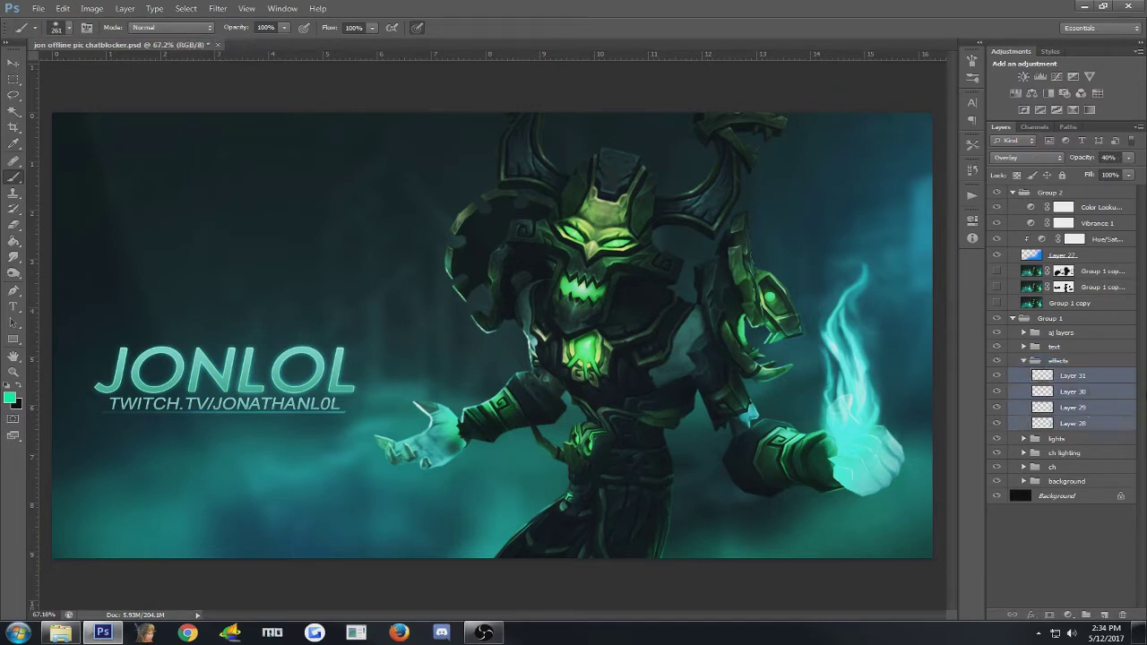
key(Delete)
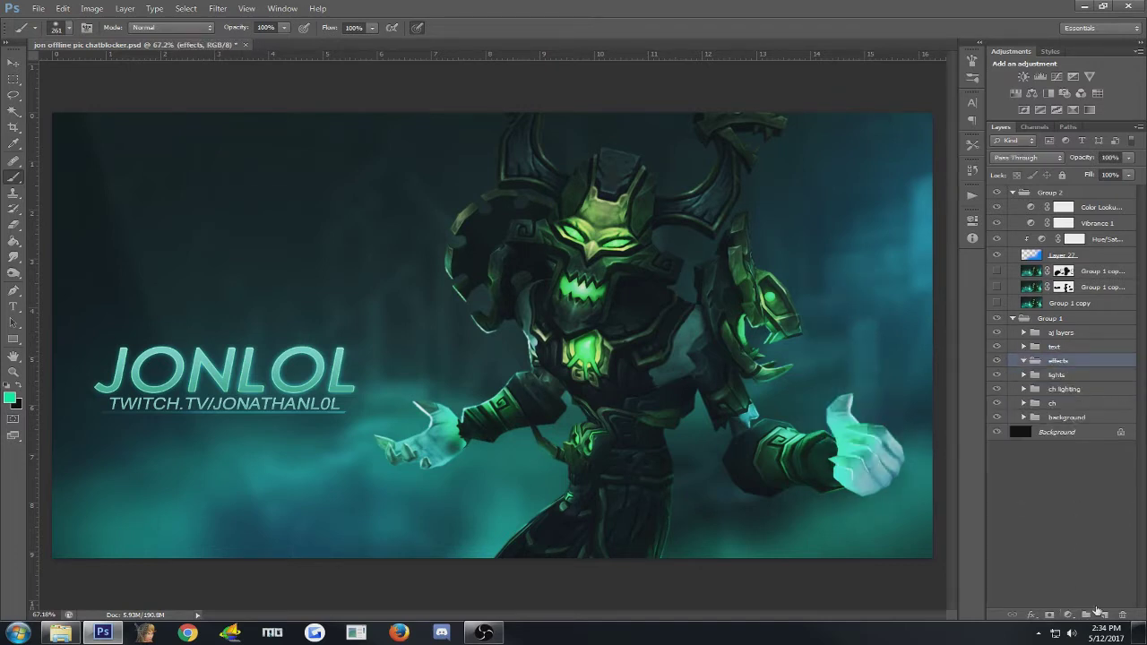
- Add a new empty layer inside the effects group and set its blend mode to Screen
click(1102, 614)
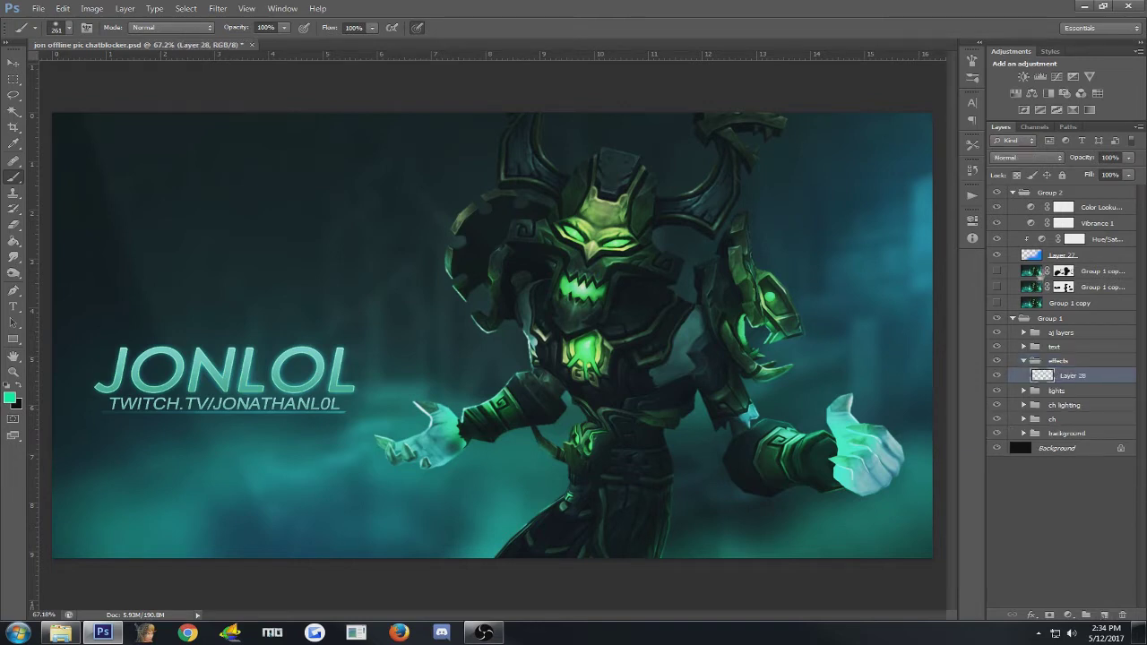
click(1030, 159)
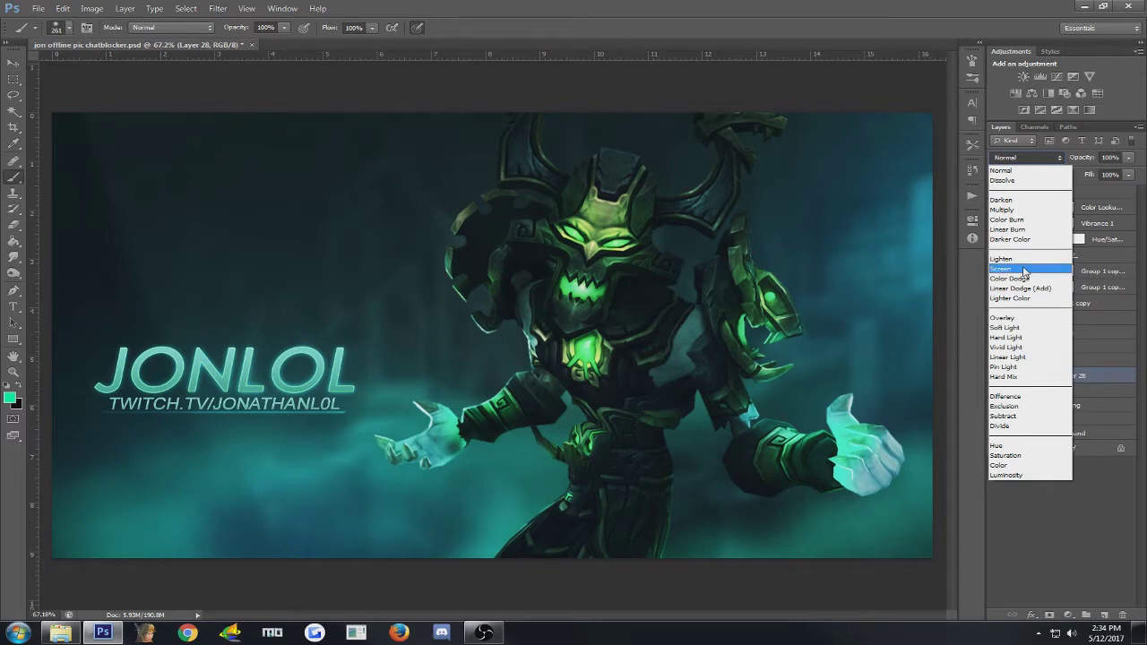
click(1024, 271)
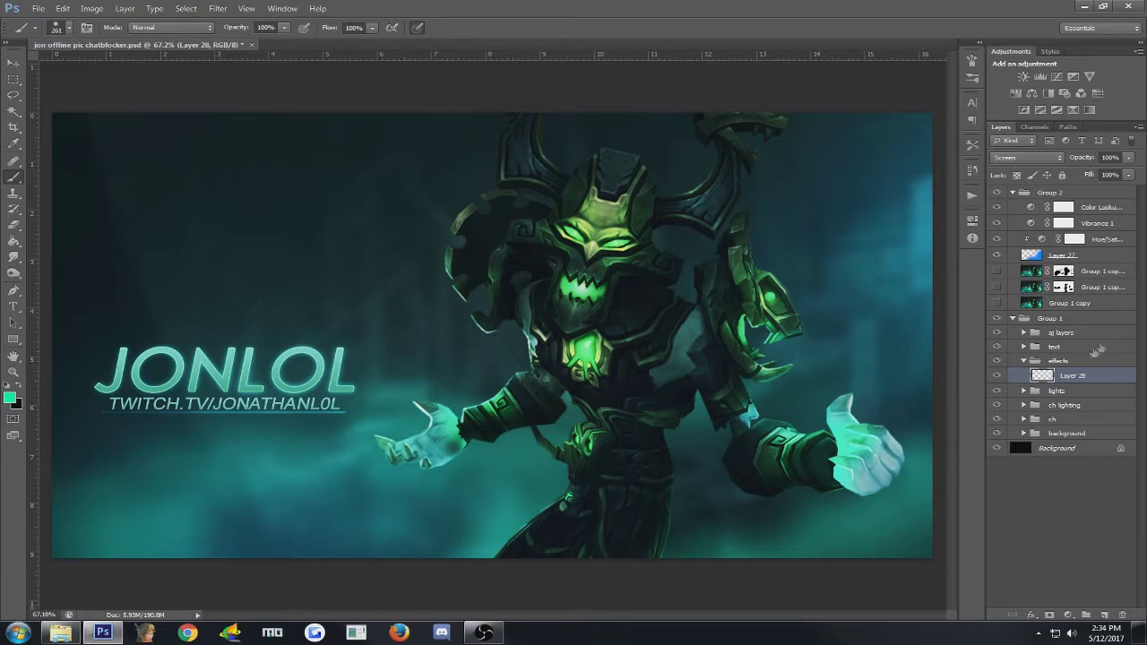
click(1021, 156)
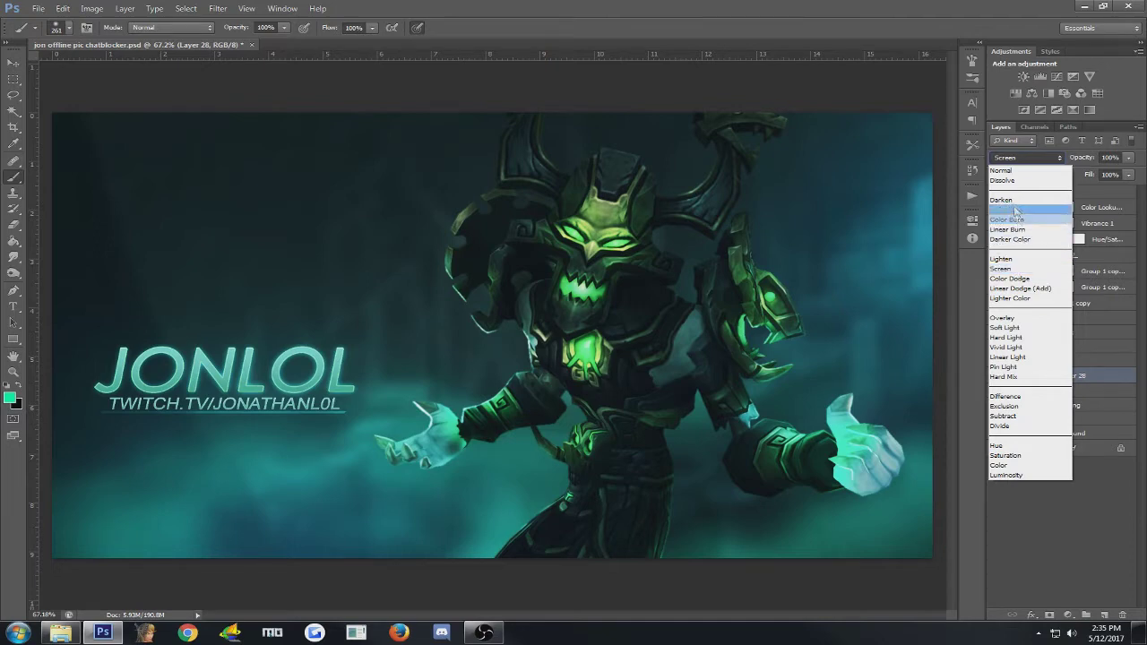
click(1005, 171)
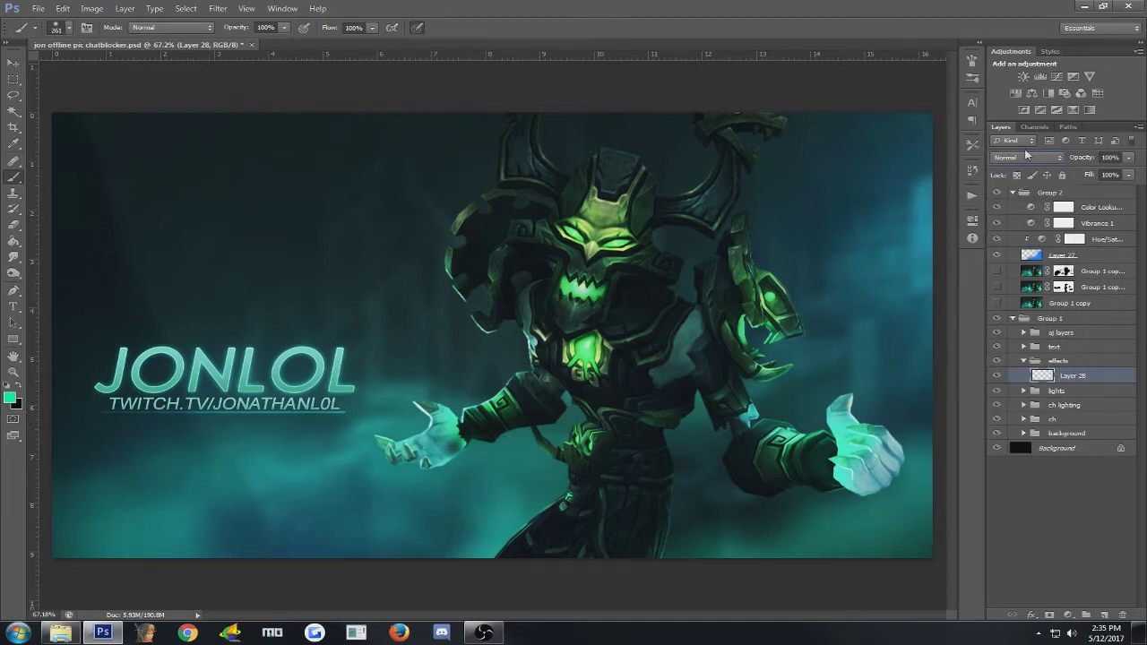
click(1026, 157)
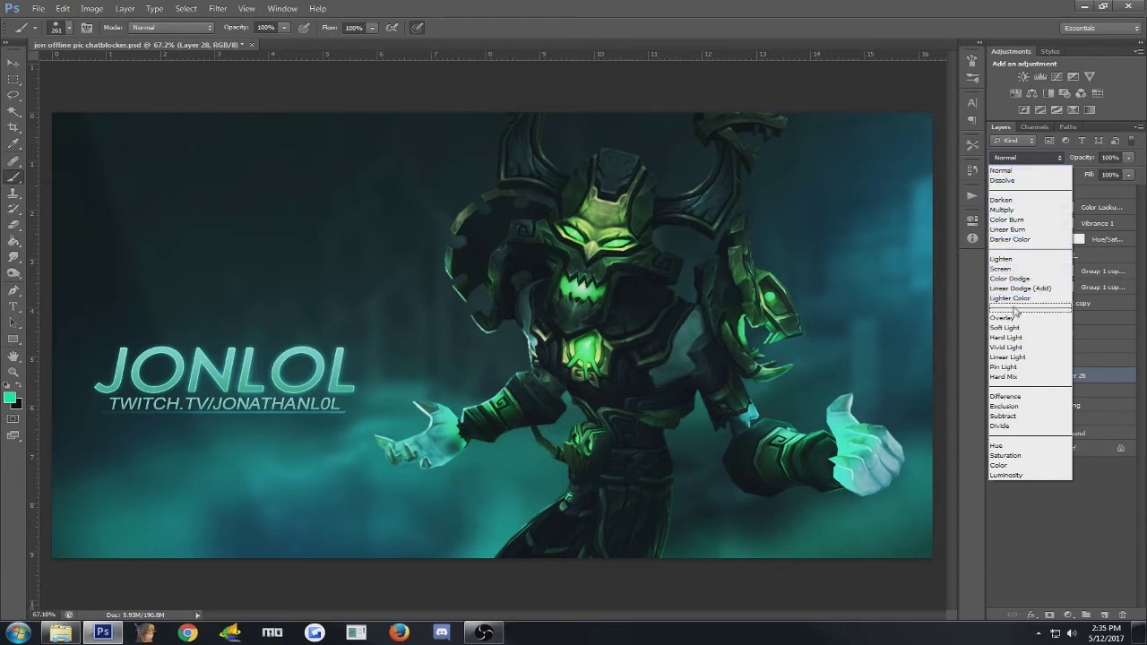
click(1018, 269)
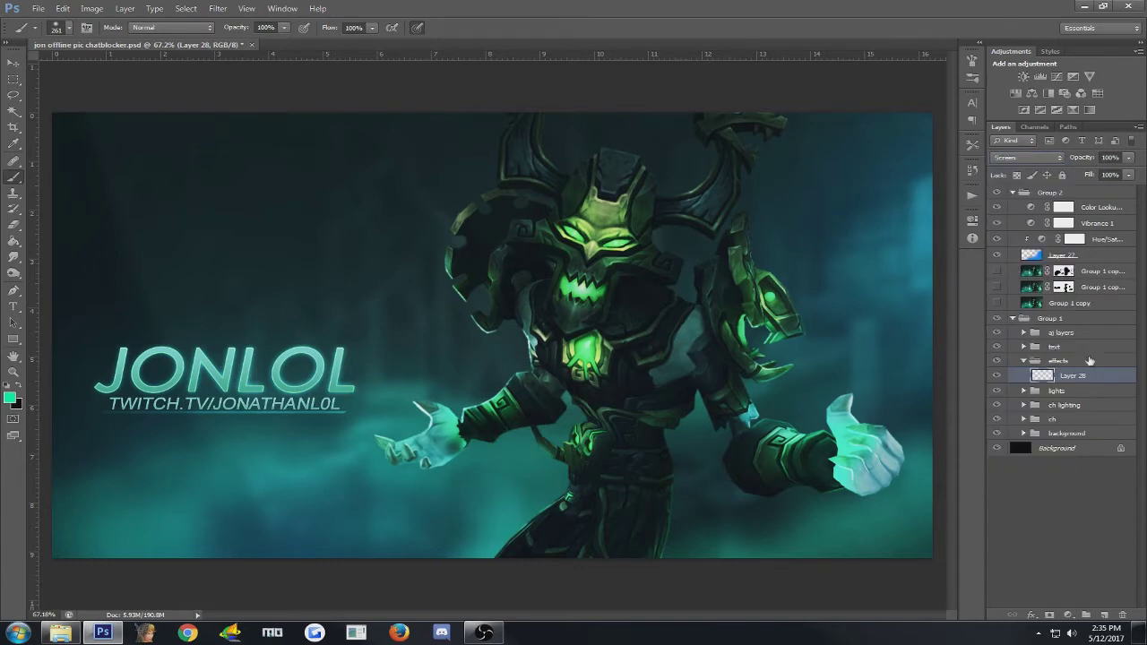
- Paint a soft vertical glow rising from the raised hand, using a smaller brush and a darker green foreground colour
scroll(845, 430, up, 4)
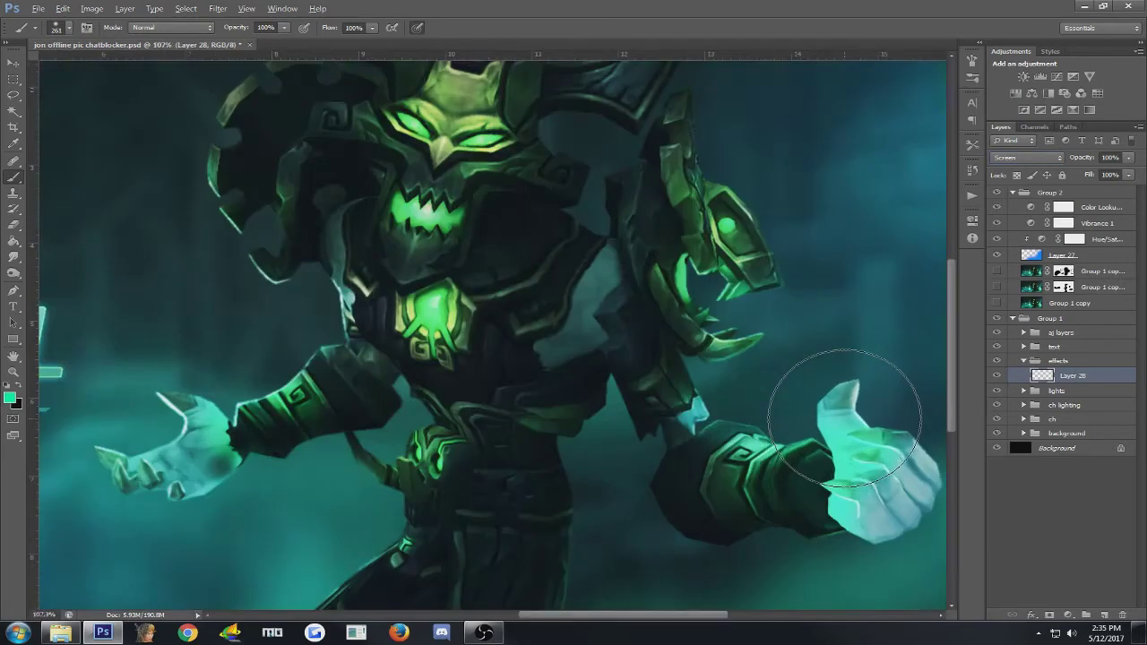
scroll(772, 399, down, 1)
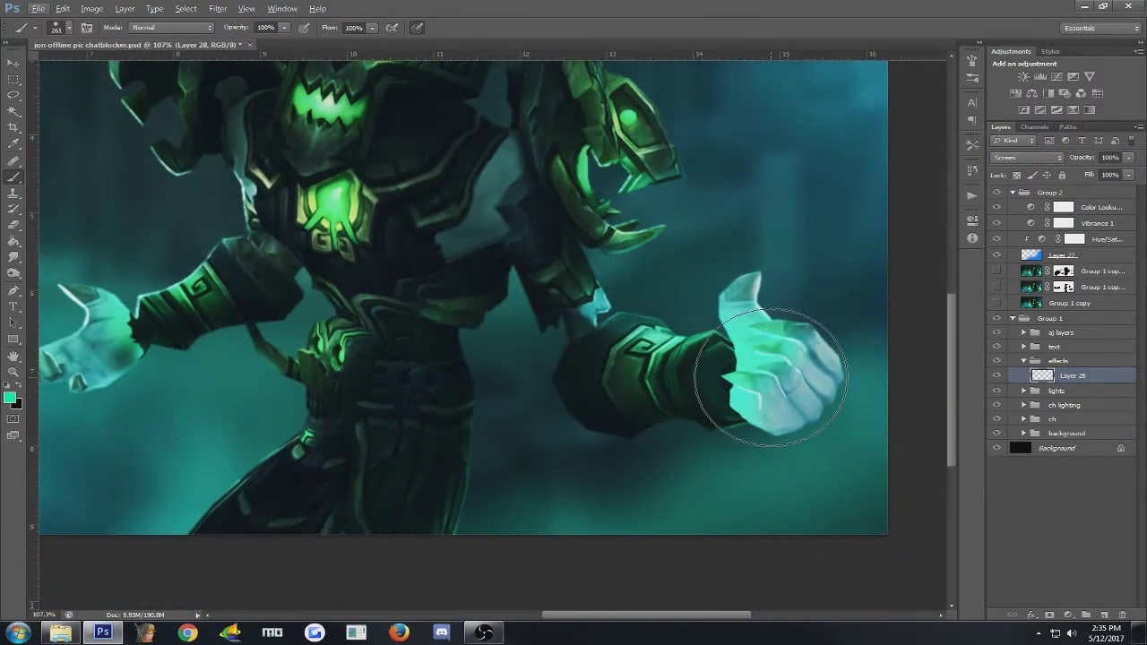
scroll(768, 371, down, 1)
scroll(770, 371, up, 1)
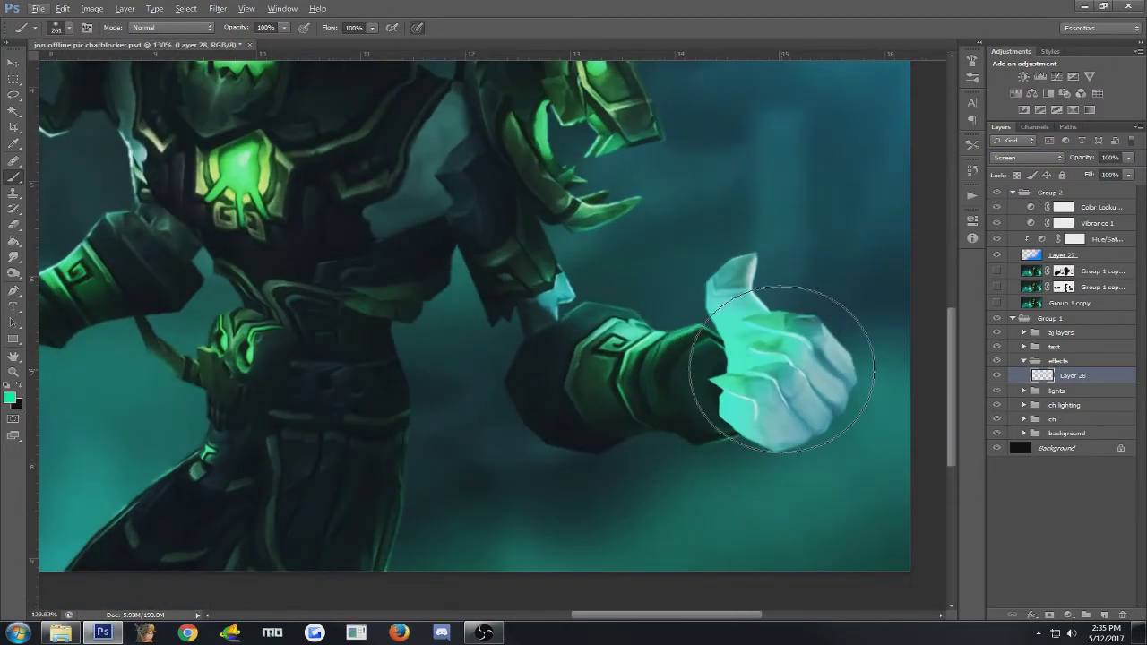
scroll(717, 365, up, 1)
scroll(701, 365, up, 1)
mouse_move(711, 359)
mouse_down()
mouse_move(660, 362)
mouse_move(712, 358)
mouse_move(692, 358)
mouse_up()
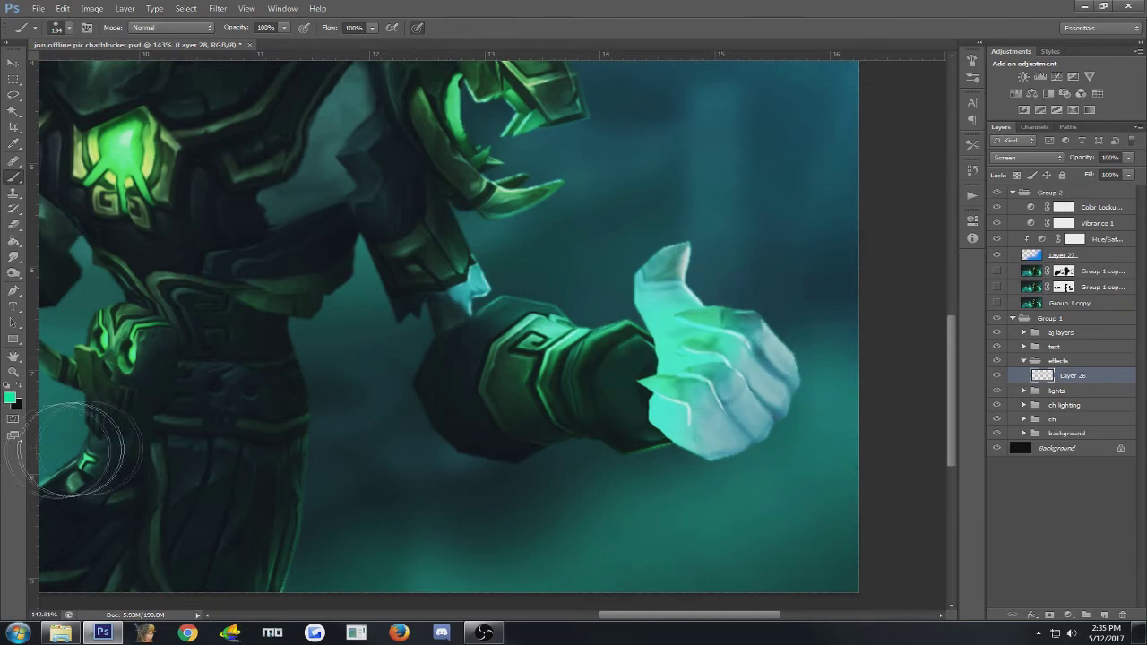
click(10, 398)
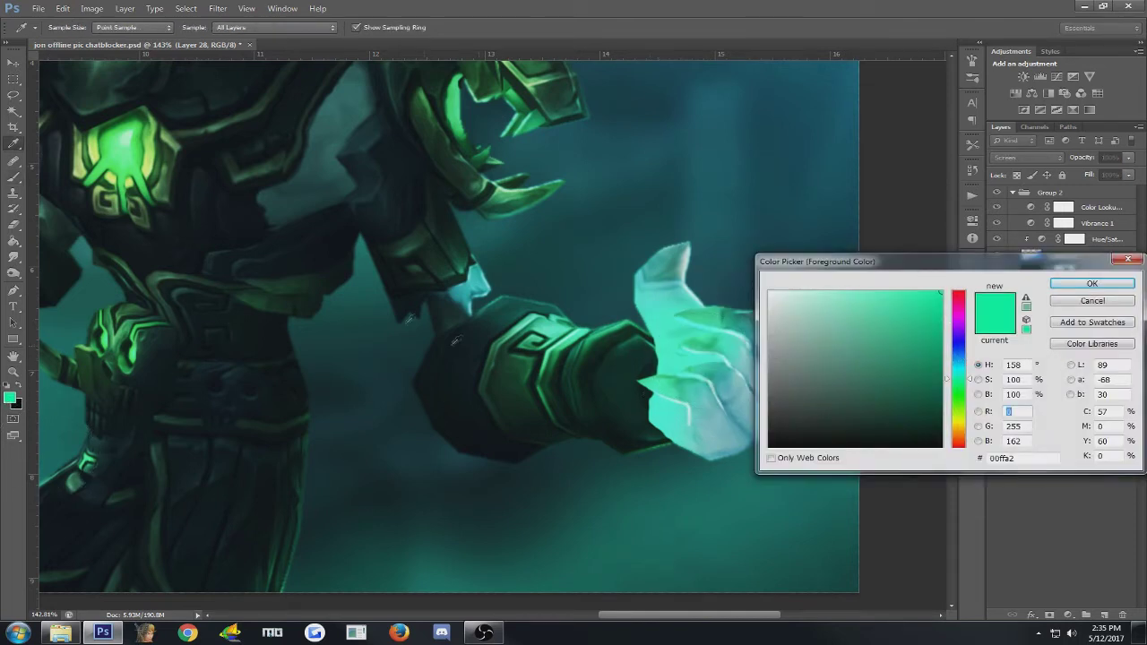
drag(913, 355, 938, 358)
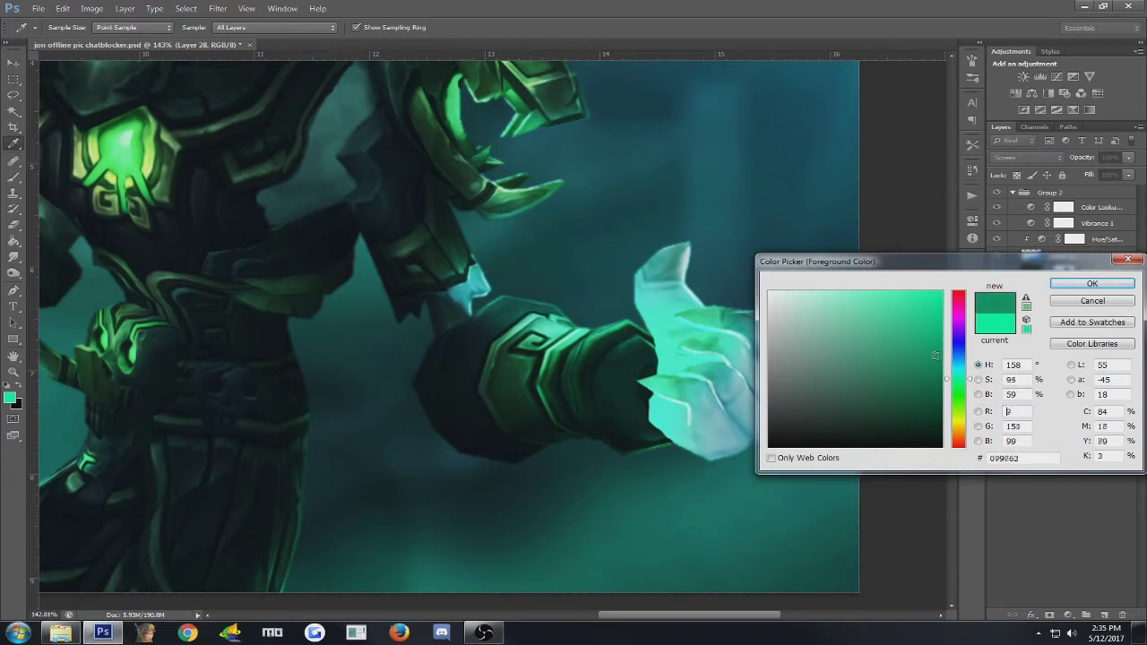
click(1098, 285)
mouse_move(708, 363)
mouse_down()
mouse_move(692, 358)
mouse_move(708, 381)
mouse_move(707, 193)
mouse_up()
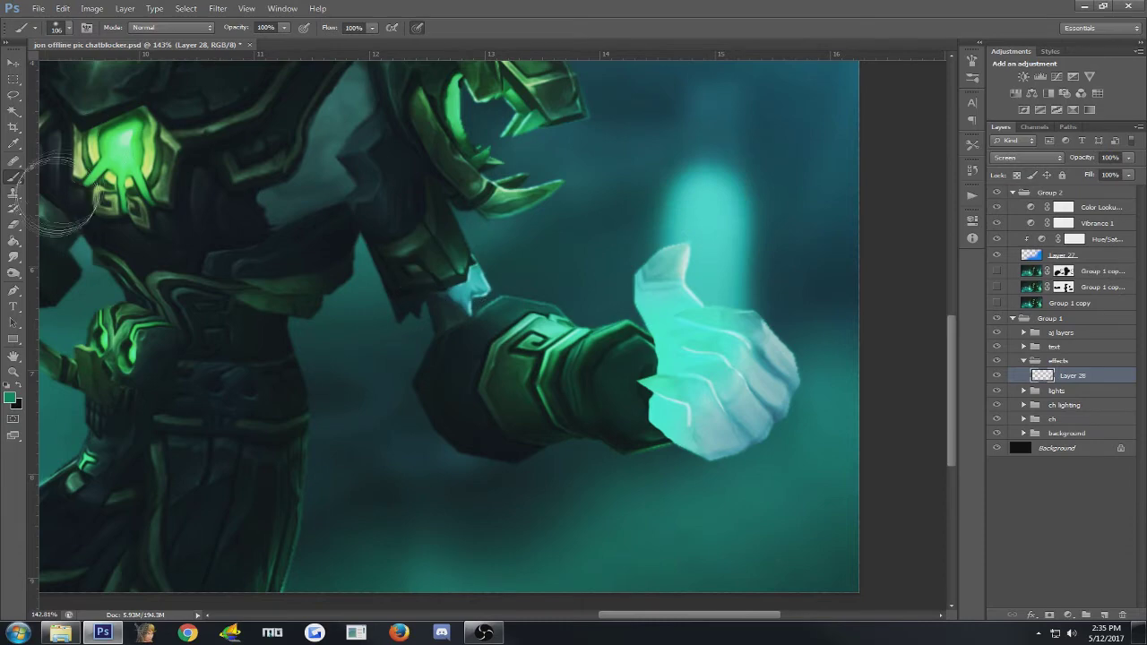
- Switch to the Smudge tool with a 67 px brush and set its strength to 60%
click(13, 257)
drag(478, 287, 502, 287)
scroll(685, 458, up, 3)
drag(685, 459, 698, 459)
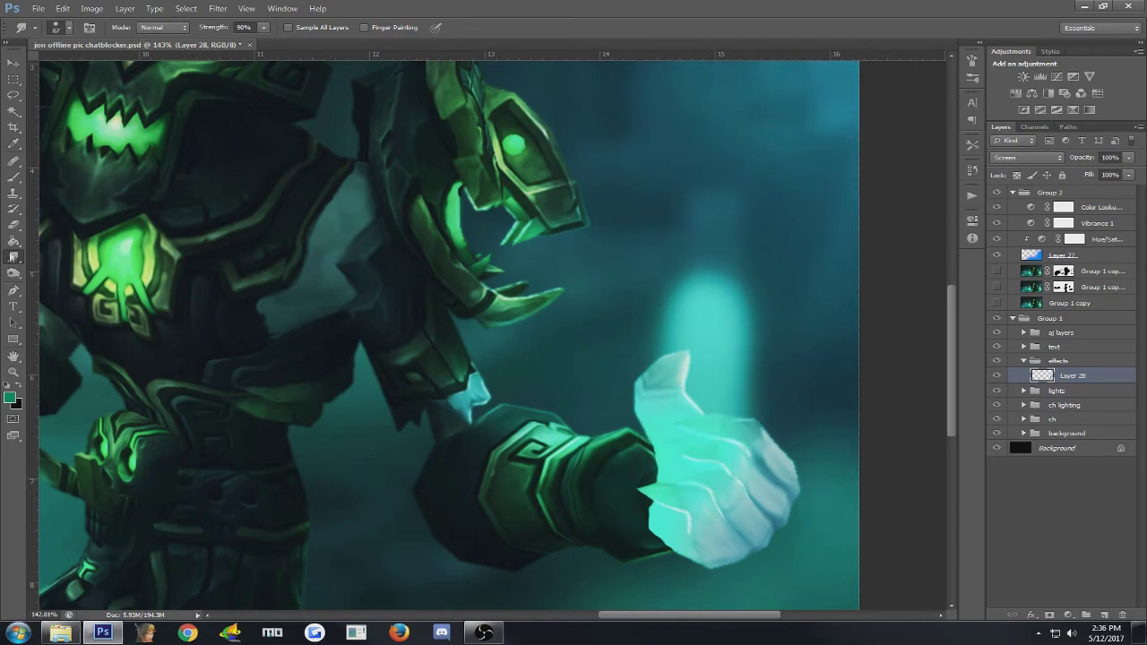
click(14, 257)
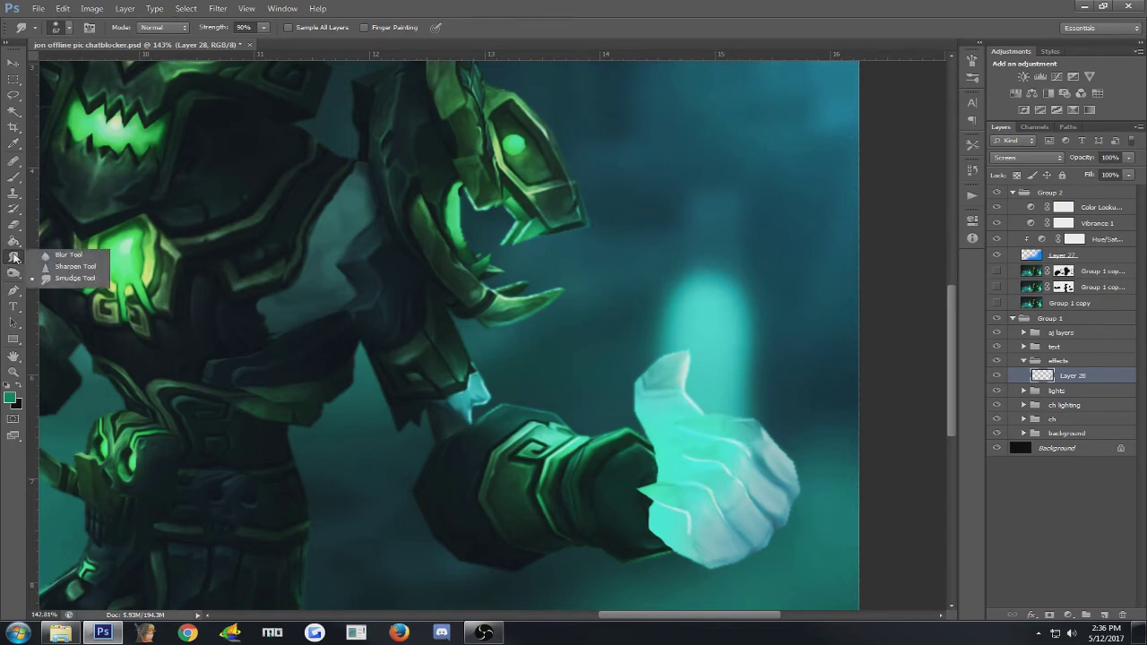
click(71, 278)
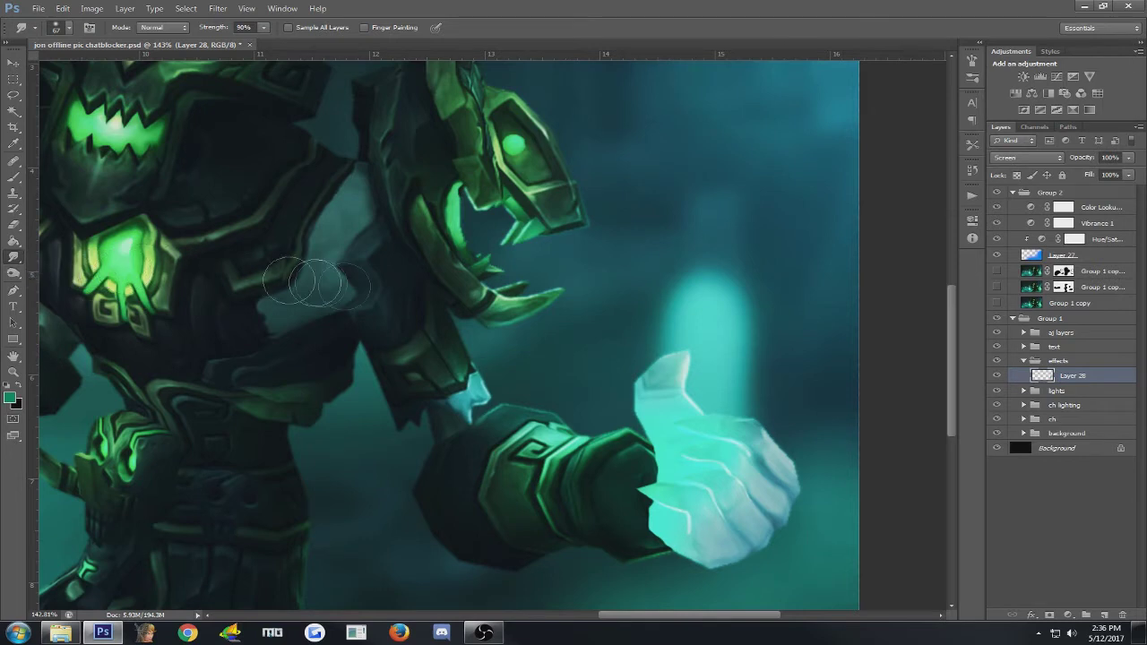
click(242, 27)
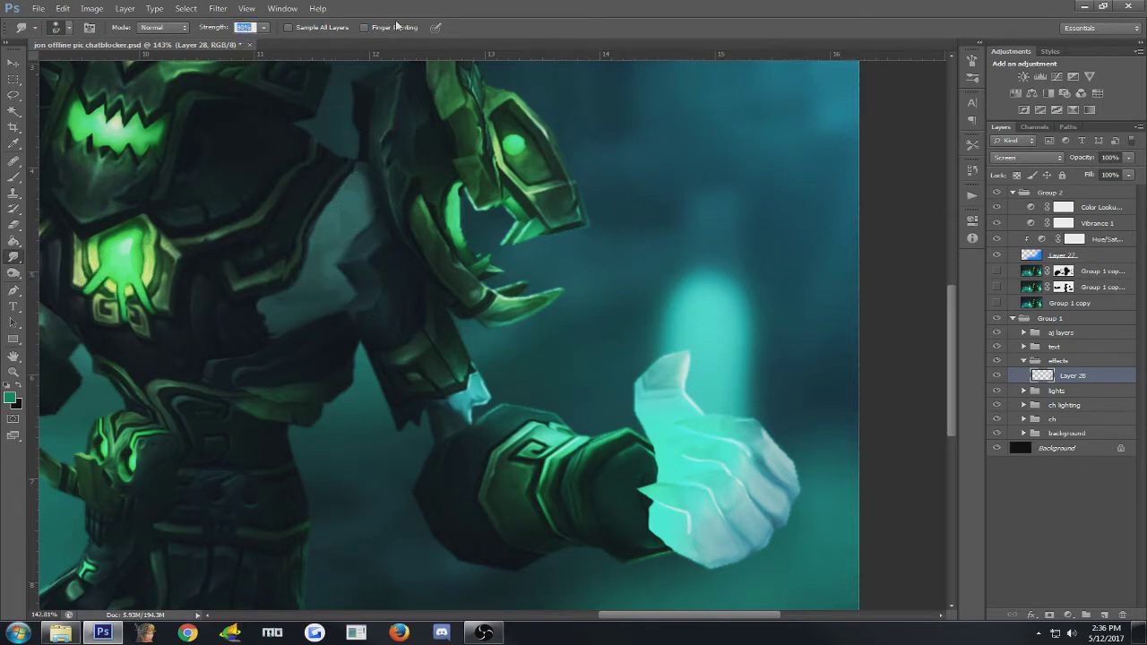
text(40)
key(Return)
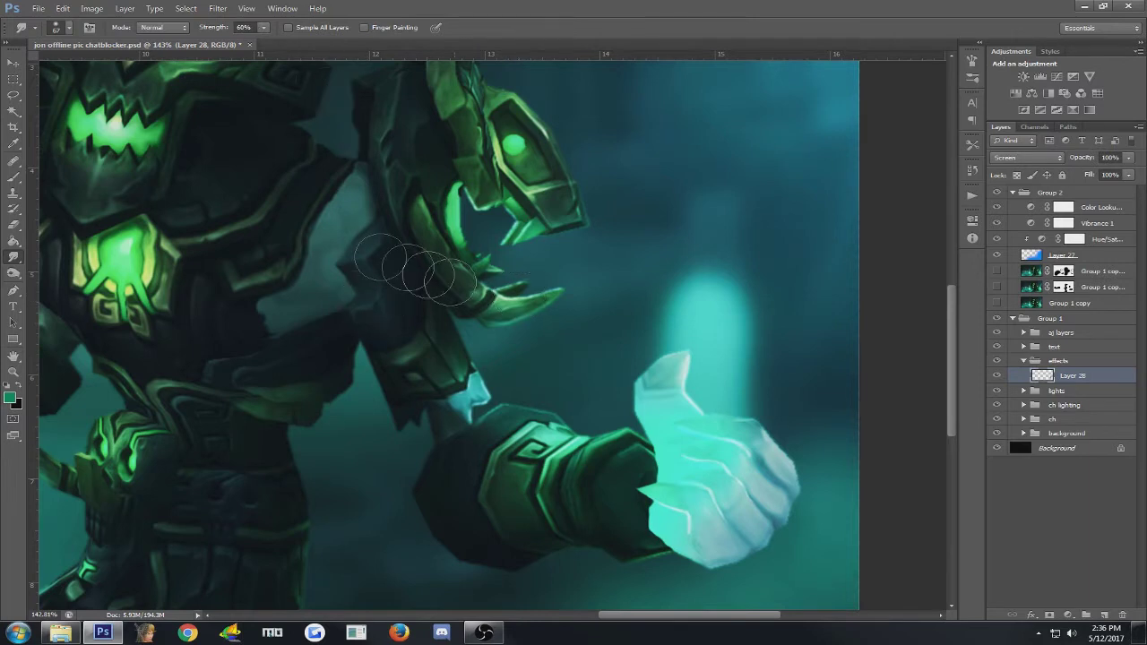
- Try smudging the glow at 60% and 100% strength, undoing each stroke, and return the strength to 60%
drag(640, 310, 734, 229)
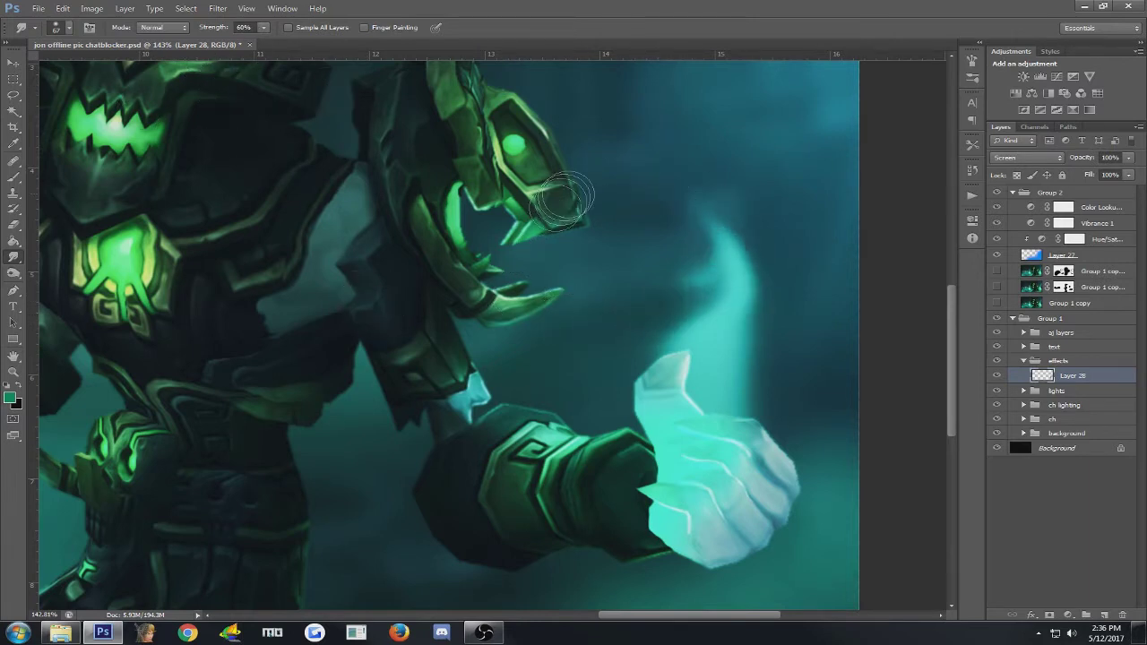
key(ctrl+z)
click(242, 27)
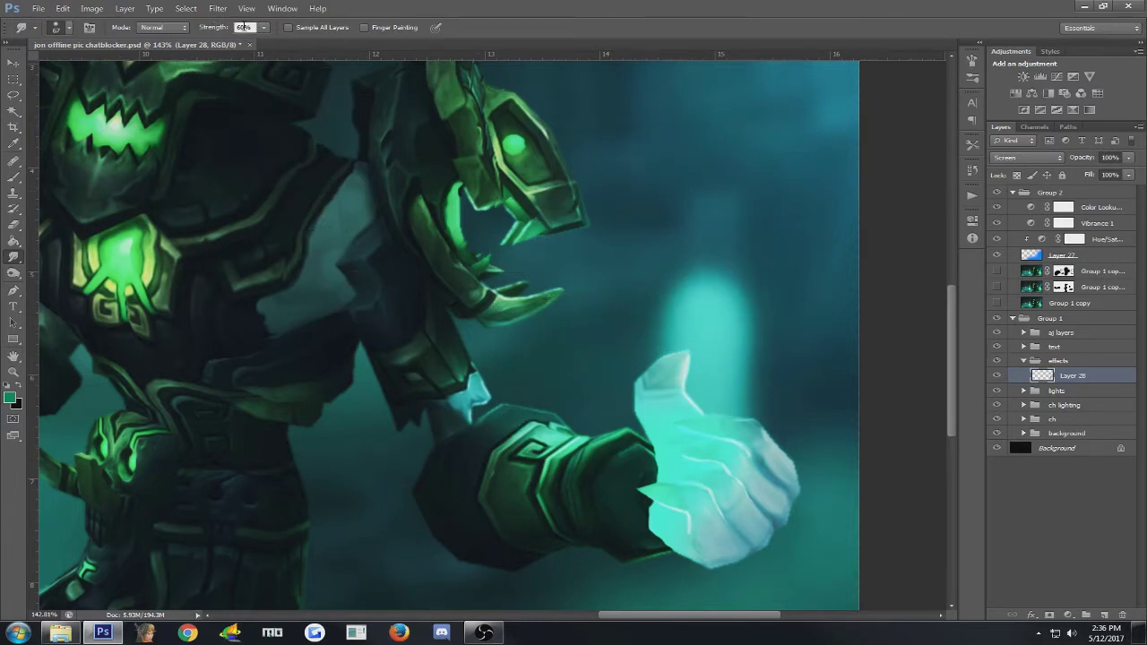
text(100)
key(Return)
drag(653, 310, 743, 188)
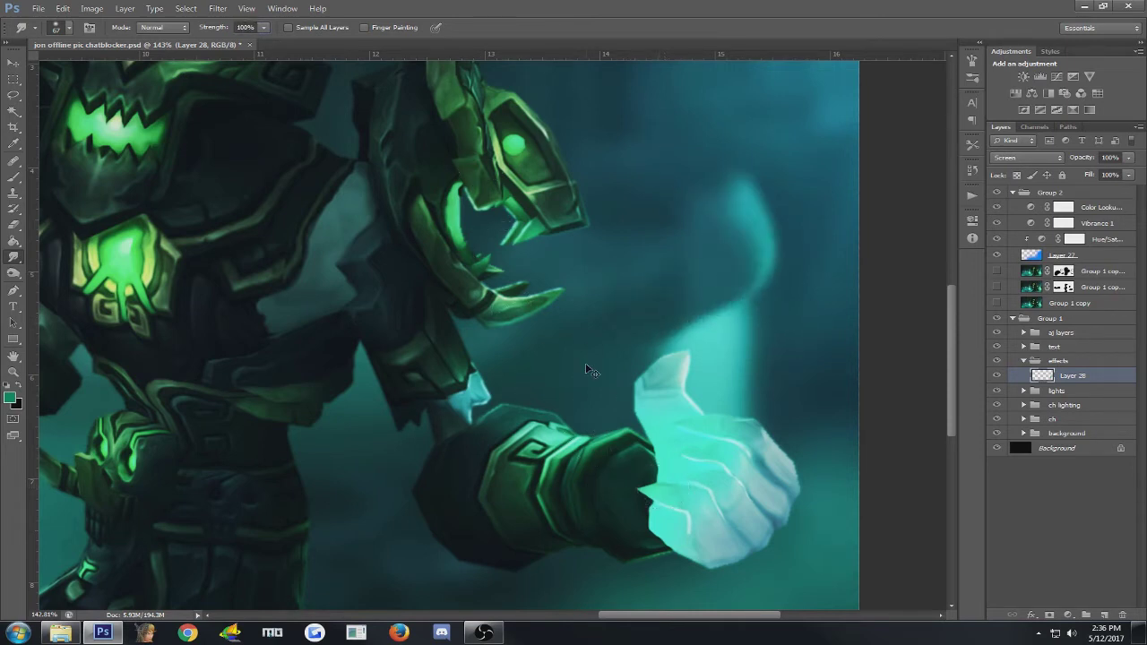
key(ctrl+z)
click(246, 28)
text(60)
key(Return)
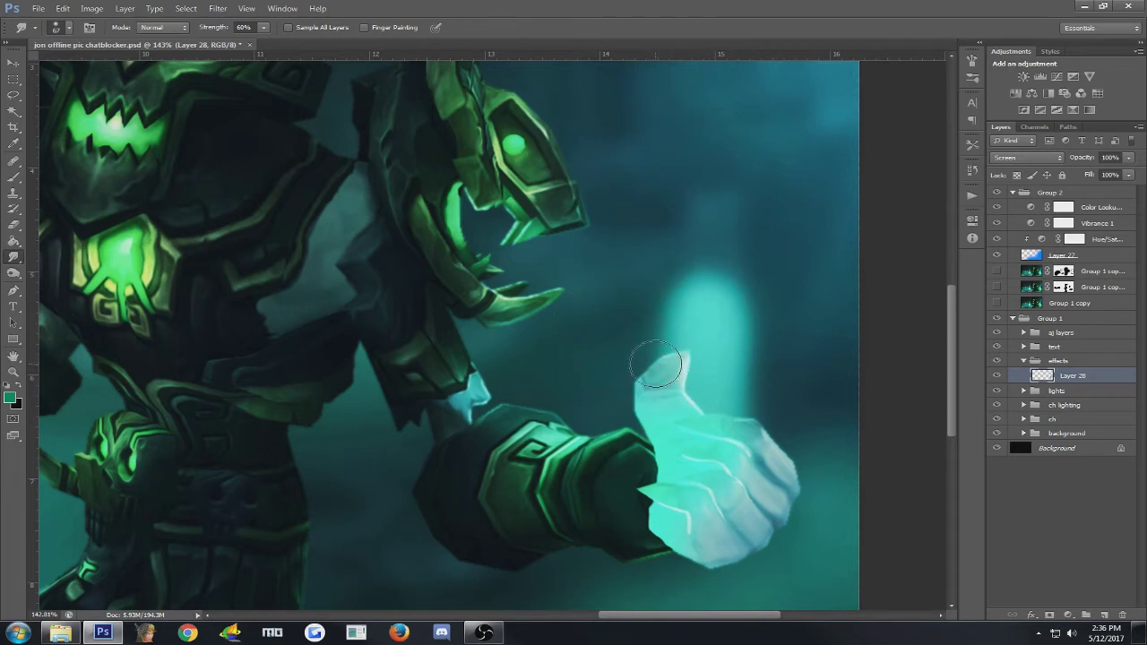
- Smudge the top of the glow into flame tips and pull a separate wisp upward from the wrist beside the thumb
mouse_move(653, 287)
mouse_down()
mouse_move(708, 257)
mouse_move(703, 220)
mouse_move(716, 322)
mouse_up()
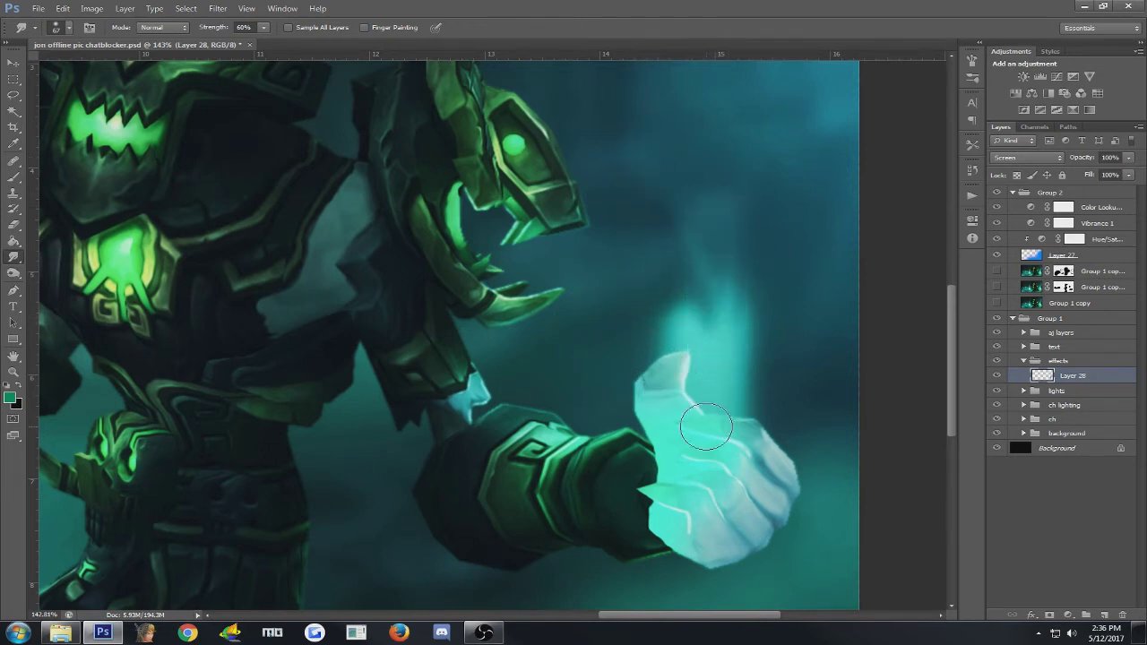
mouse_move(661, 356)
mouse_down()
mouse_move(635, 309)
mouse_move(710, 260)
mouse_move(639, 319)
mouse_move(680, 280)
mouse_move(635, 199)
mouse_up()
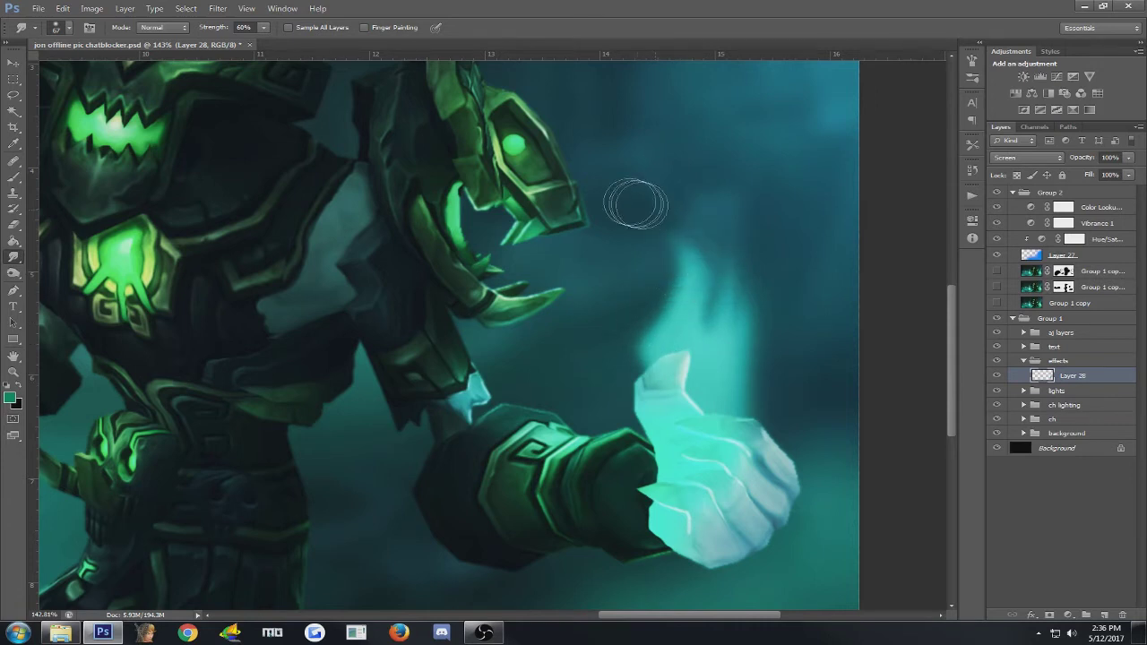
mouse_move(754, 437)
mouse_down()
mouse_move(685, 461)
mouse_move(650, 453)
mouse_move(663, 456)
mouse_move(627, 416)
mouse_up()
drag(618, 461, 621, 312)
drag(583, 412, 586, 351)
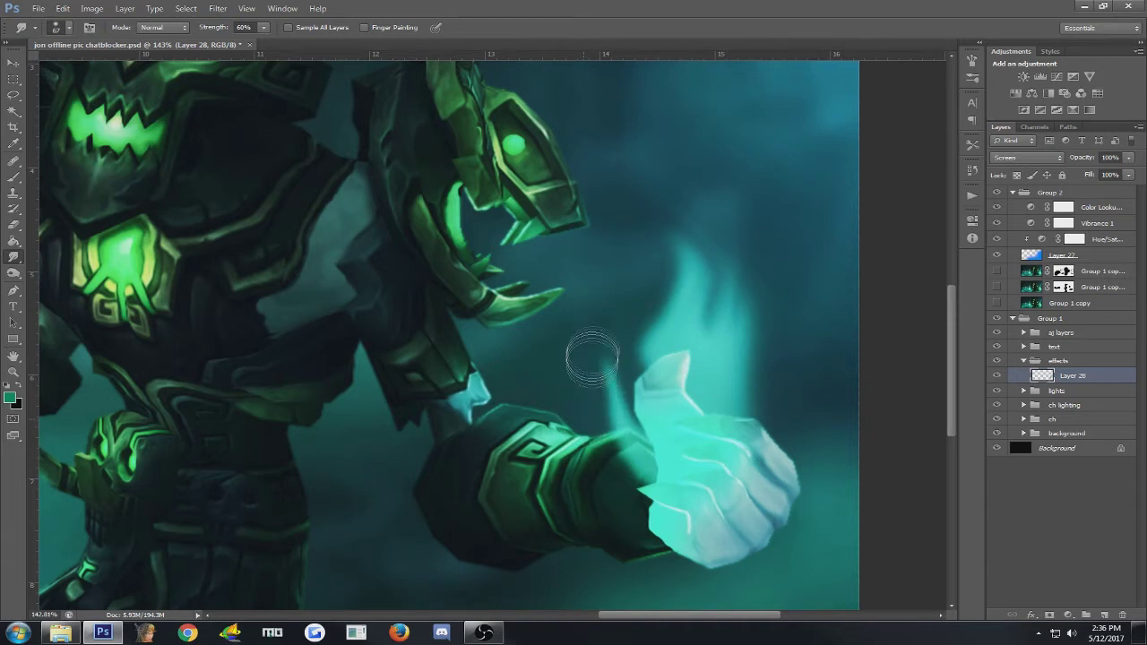
mouse_move(634, 453)
mouse_down()
mouse_move(627, 315)
mouse_move(640, 260)
mouse_up()
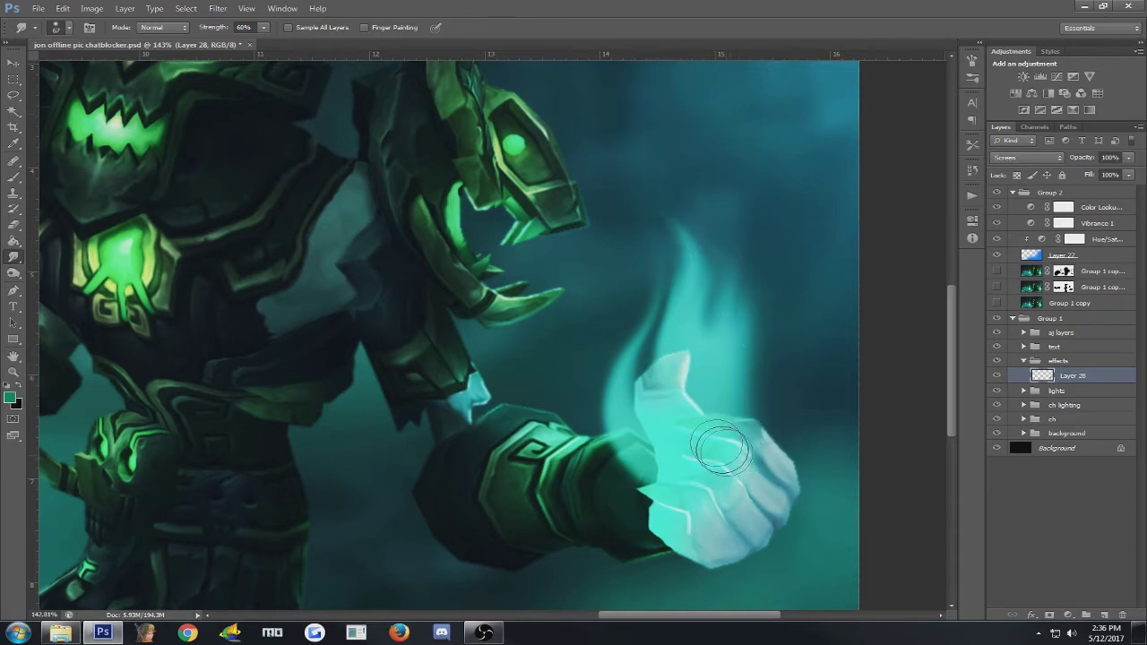
- Smudge the main flame upward into a tall, curving, tapered tip and reshape its outer edge above the fingers
mouse_move(722, 412)
mouse_down()
mouse_move(756, 373)
mouse_move(711, 272)
mouse_move(762, 372)
mouse_move(710, 263)
mouse_move(687, 242)
mouse_move(696, 200)
mouse_move(733, 229)
mouse_move(665, 208)
mouse_move(673, 159)
mouse_up()
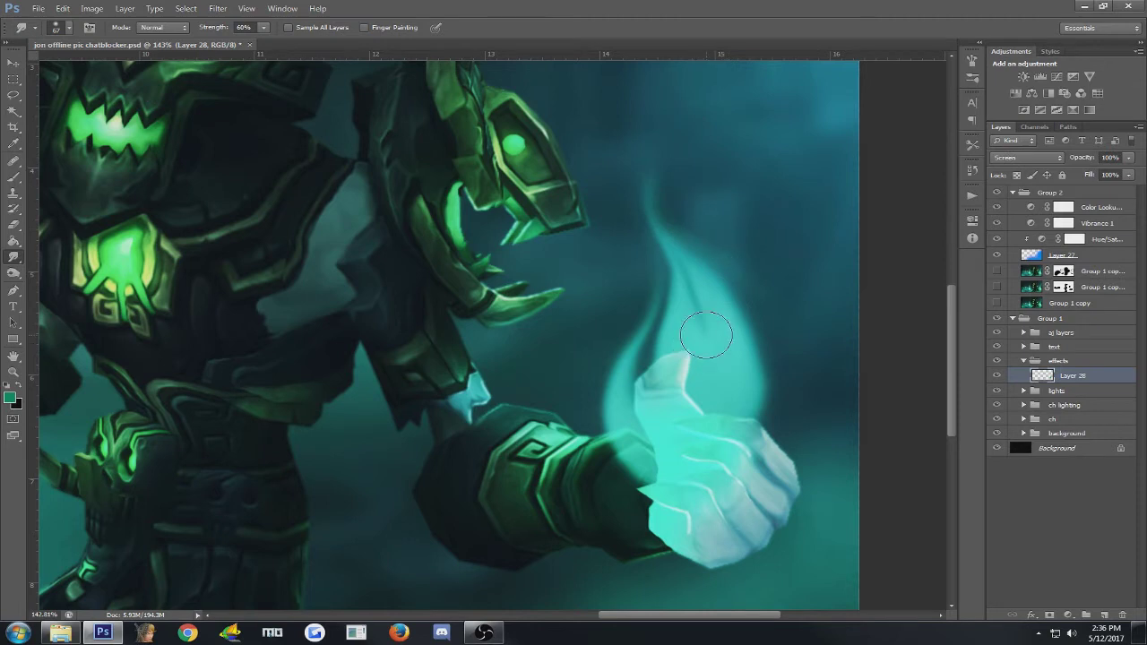
mouse_move(759, 364)
mouse_down()
mouse_move(743, 383)
mouse_move(709, 379)
mouse_move(762, 398)
mouse_move(737, 266)
mouse_move(673, 236)
mouse_move(687, 148)
mouse_up()
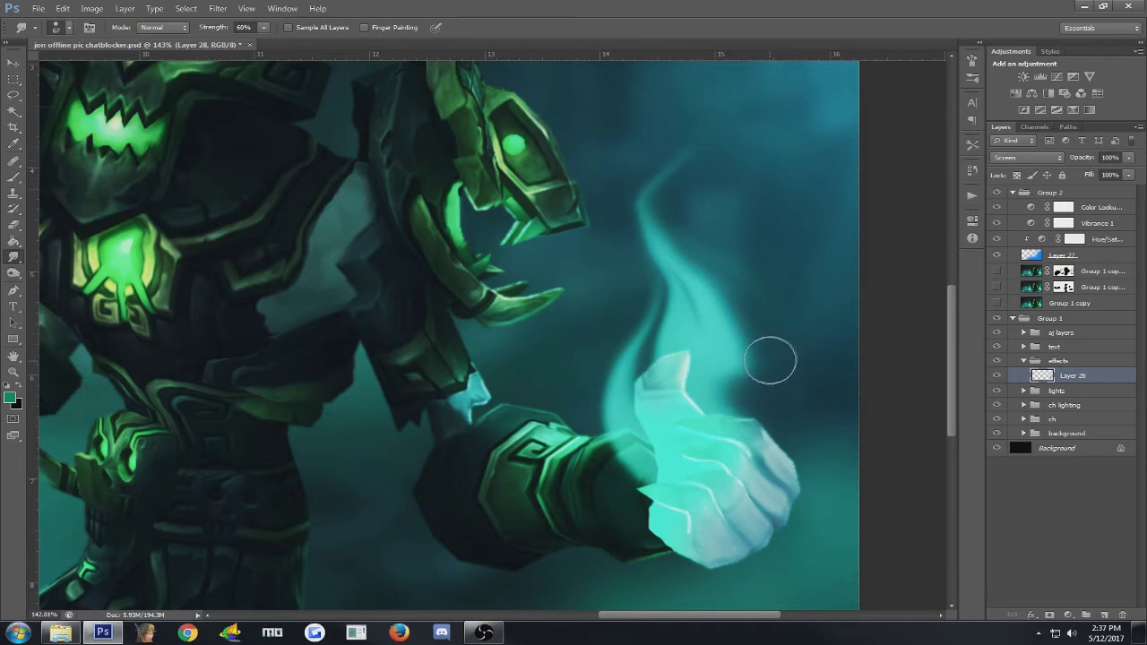
mouse_move(720, 357)
mouse_down()
mouse_move(720, 405)
mouse_move(762, 387)
mouse_move(783, 354)
mouse_move(744, 415)
mouse_up()
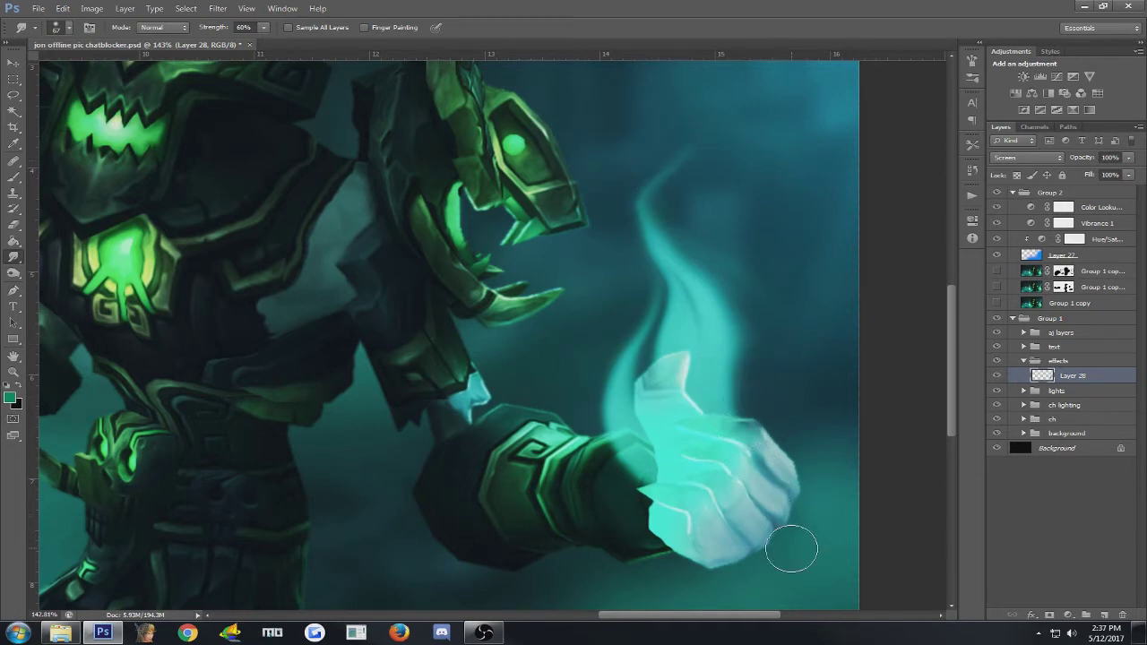
- Smudge the glow around the fingers and palm to blend the flame's base into the hand
mouse_move(722, 464)
mouse_down()
mouse_move(646, 451)
mouse_move(632, 464)
mouse_move(645, 496)
mouse_move(629, 485)
mouse_move(632, 499)
mouse_move(650, 520)
mouse_move(708, 490)
mouse_move(714, 482)
mouse_move(684, 450)
mouse_move(661, 454)
mouse_move(718, 486)
mouse_move(688, 471)
mouse_move(713, 503)
mouse_move(668, 480)
mouse_move(714, 509)
mouse_move(665, 470)
mouse_move(747, 490)
mouse_move(683, 462)
mouse_move(753, 476)
mouse_move(689, 453)
mouse_move(735, 468)
mouse_move(700, 442)
mouse_move(755, 469)
mouse_move(700, 449)
mouse_move(767, 605)
mouse_move(781, 545)
mouse_move(753, 460)
mouse_move(730, 439)
mouse_move(699, 437)
mouse_move(730, 478)
mouse_move(691, 460)
mouse_move(737, 519)
mouse_move(677, 491)
mouse_up()
mouse_move(684, 520)
mouse_down()
mouse_move(714, 535)
mouse_move(678, 484)
mouse_move(733, 521)
mouse_move(694, 481)
mouse_move(741, 518)
mouse_up()
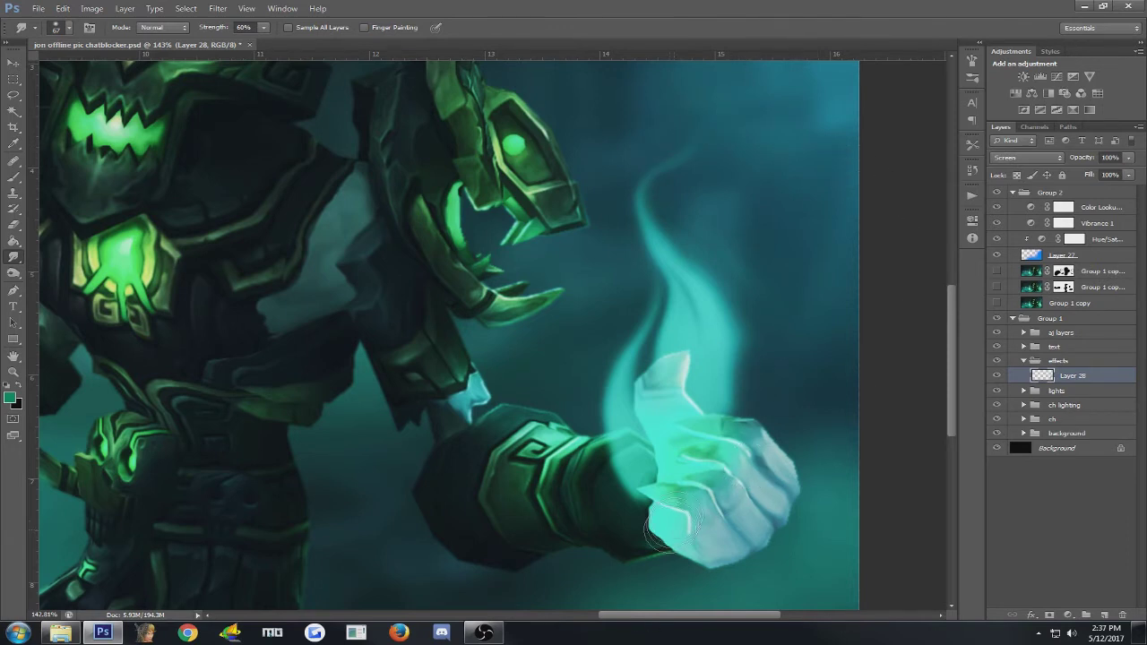
mouse_move(729, 448)
mouse_down()
mouse_move(716, 506)
mouse_move(739, 459)
mouse_move(708, 438)
mouse_move(737, 477)
mouse_move(707, 435)
mouse_move(722, 408)
mouse_move(734, 483)
mouse_move(702, 569)
mouse_up()
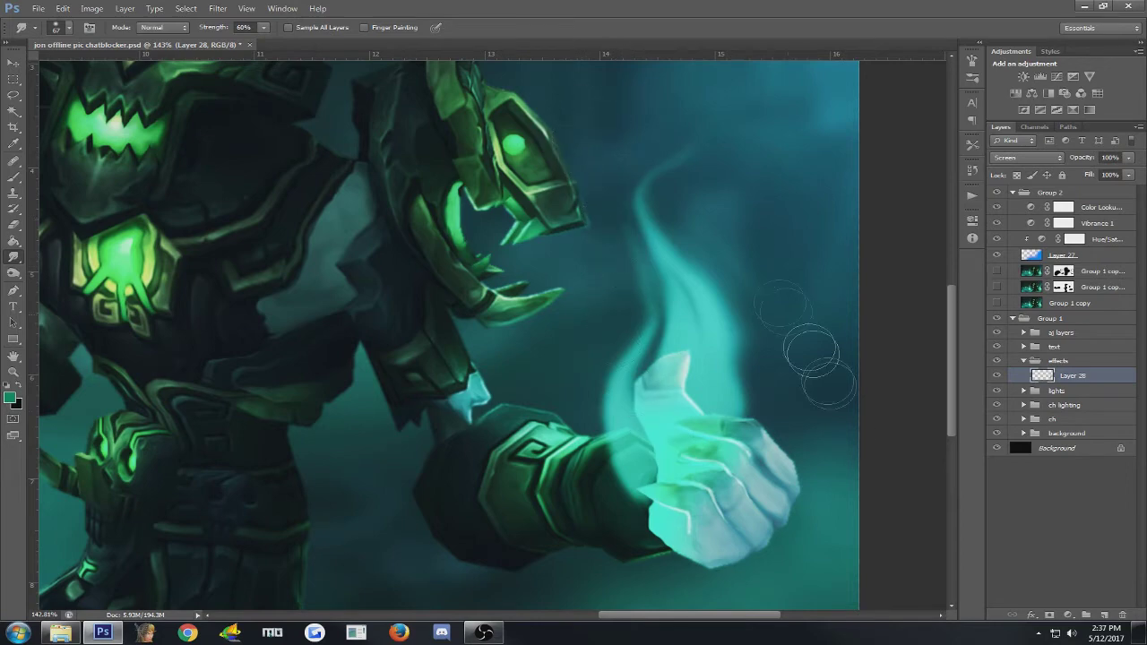
- Smudge the flame's lower edge downward across the lowest fingers of the fist
scroll(766, 457, down, 2)
scroll(766, 457, down, 2)
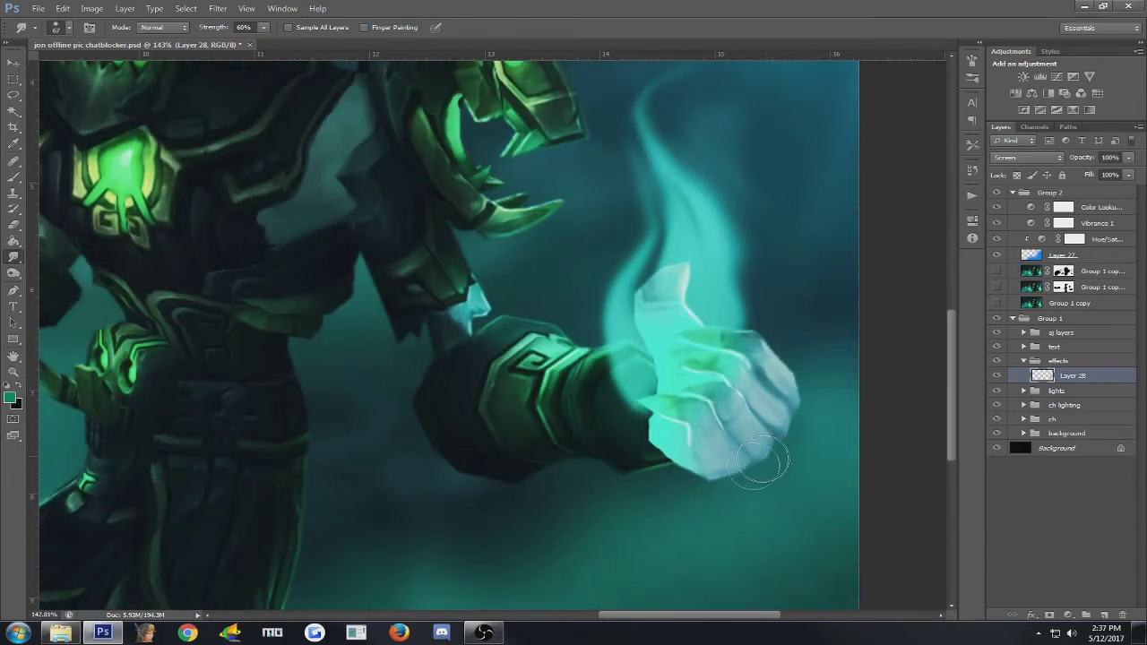
mouse_move(654, 376)
mouse_down()
mouse_move(627, 395)
mouse_move(671, 440)
mouse_move(618, 403)
mouse_move(629, 426)
mouse_move(654, 421)
mouse_move(627, 385)
mouse_move(681, 448)
mouse_move(703, 443)
mouse_up()
scroll(896, 376, up, 3)
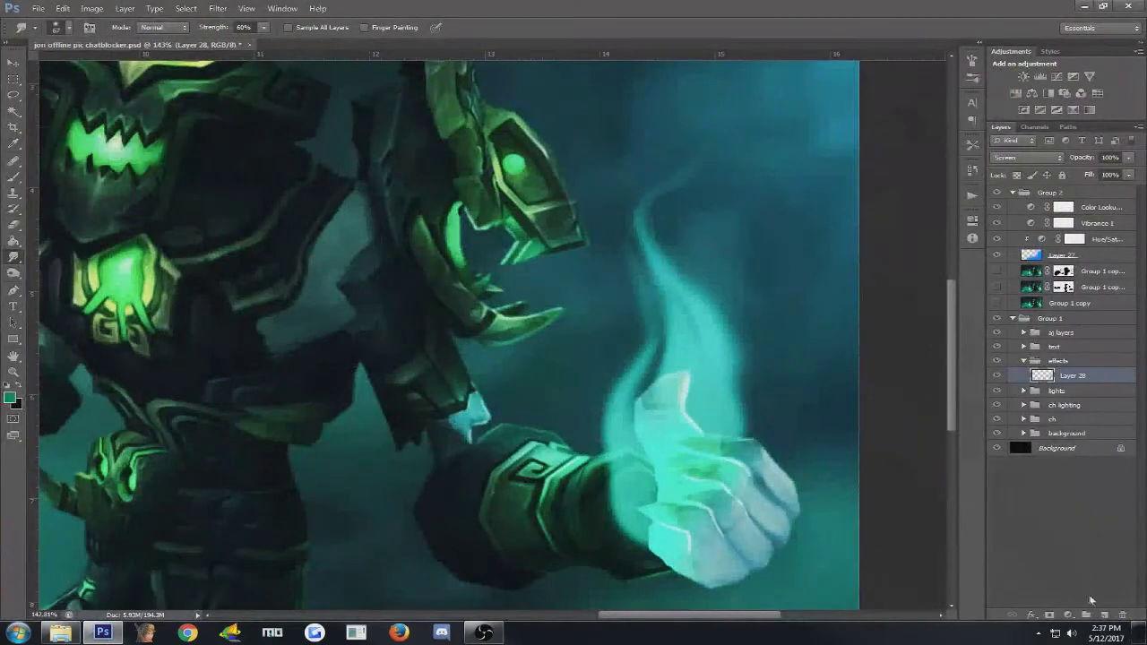
- Add a new layer above Layer 28 in the effects group and set its blend mode to Screen
click(1107, 616)
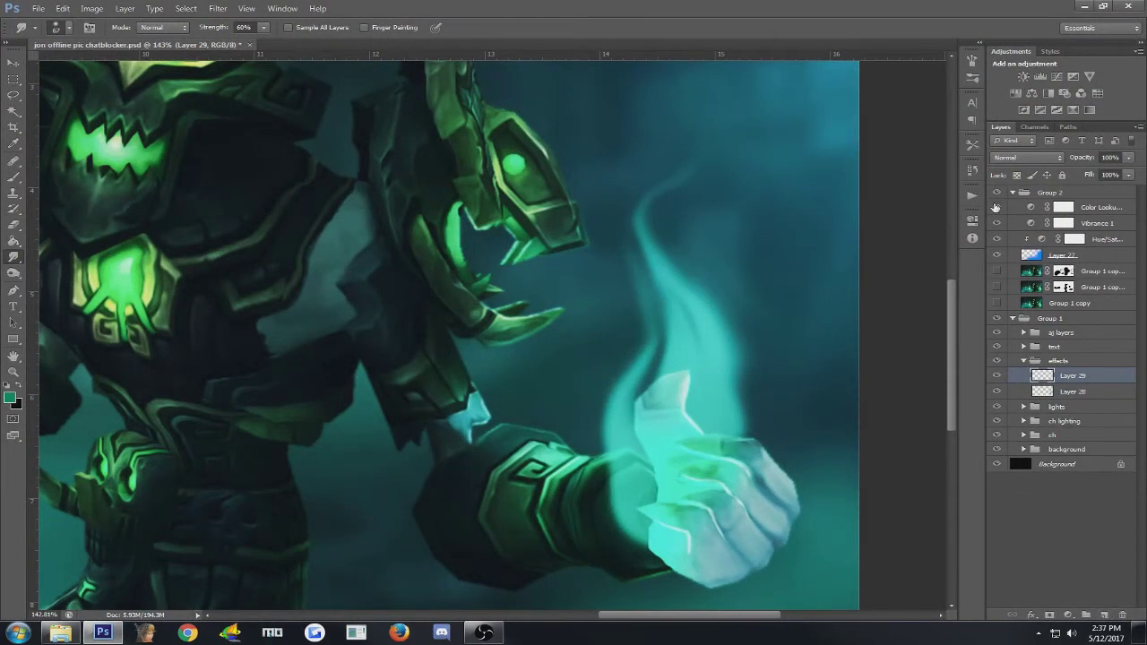
click(1033, 158)
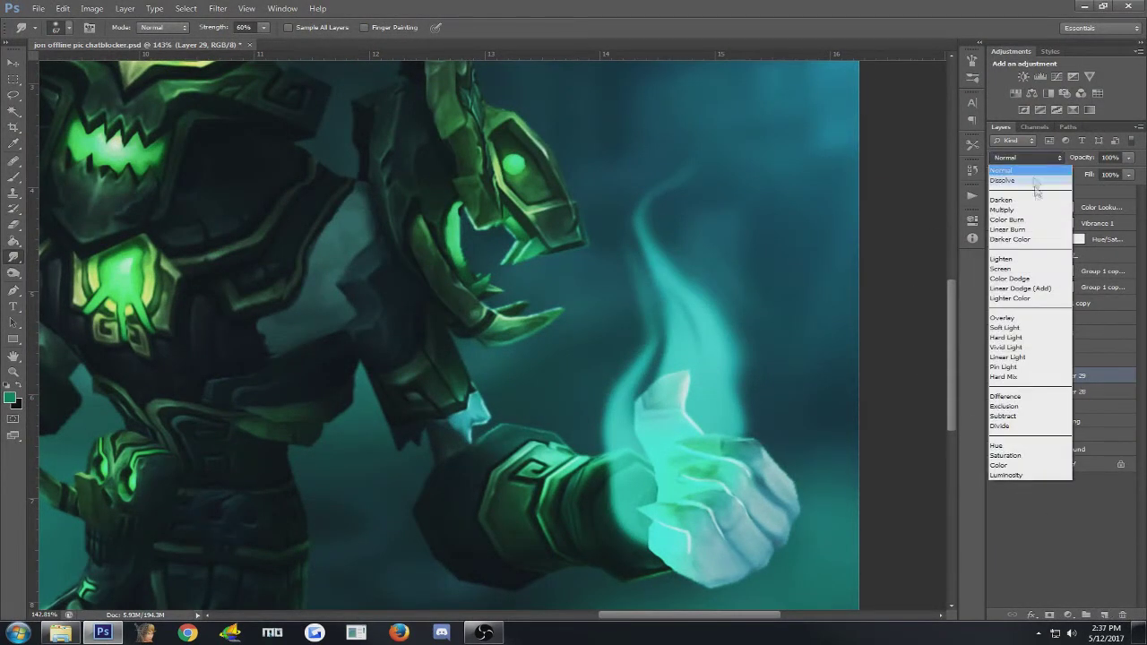
click(1016, 270)
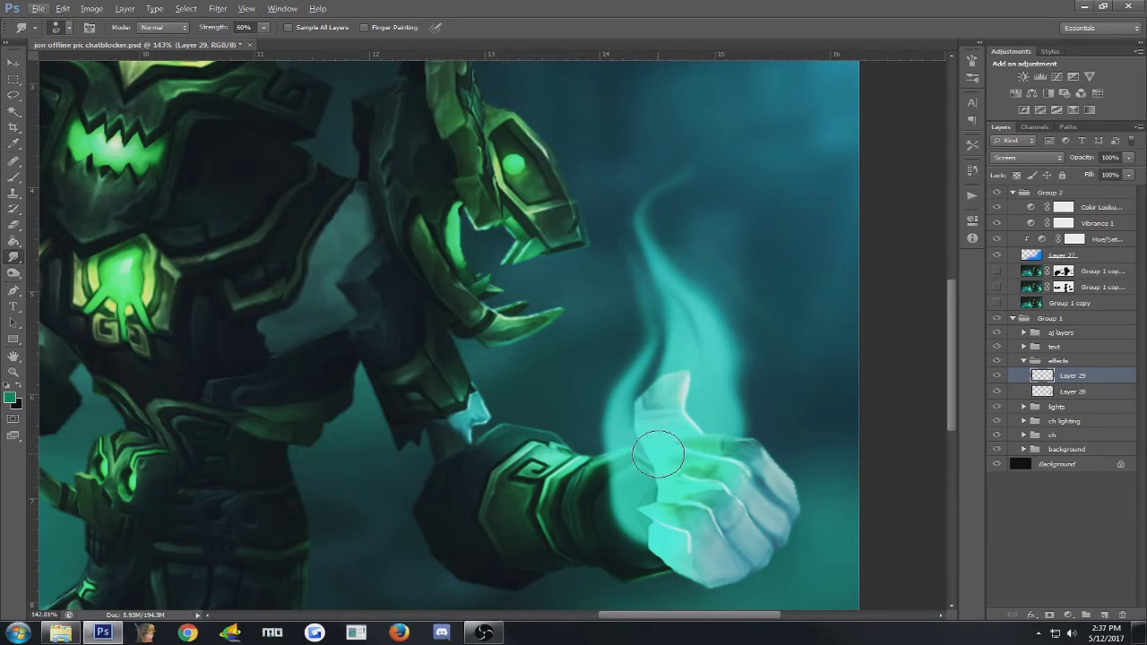
- Paint a bright green glow (#00ffa2) over the palm below the thumb with a 57 px brush
key(b)
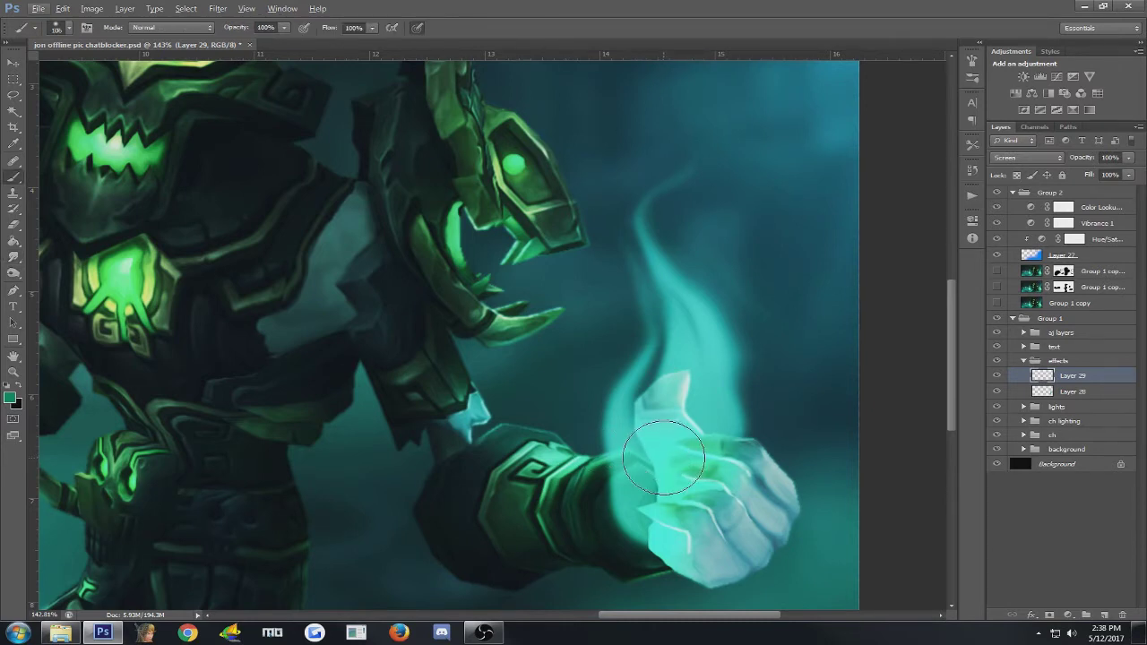
alt+right_click(669, 463)
drag(669, 459, 649, 468)
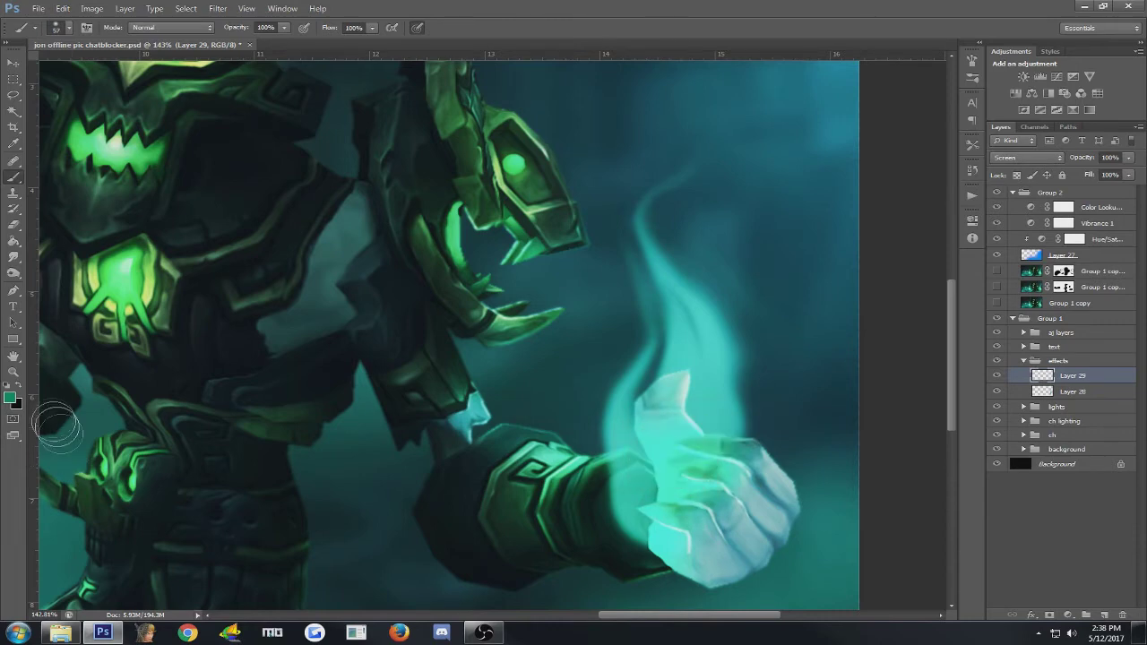
click(10, 397)
click(690, 387)
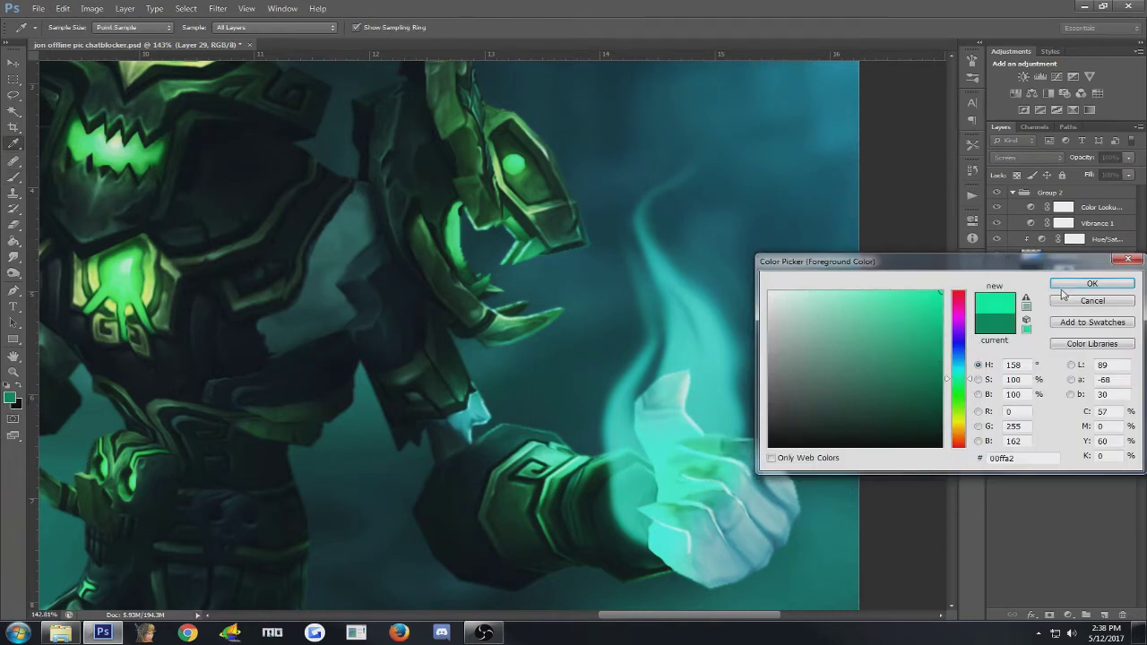
click(1090, 283)
mouse_move(692, 474)
mouse_down()
mouse_move(669, 442)
mouse_move(671, 413)
mouse_move(665, 447)
mouse_move(698, 487)
mouse_up()
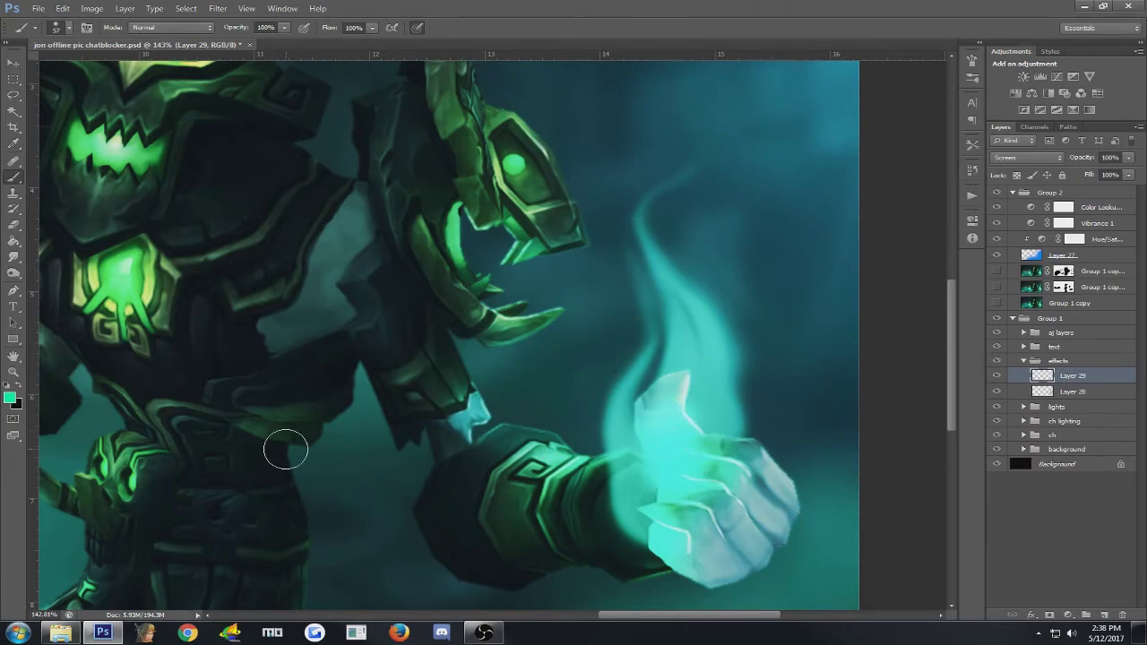
- Smudge the bright palm glow upward through the main flame at 43 px and 60% strength to form lighter inner streaks
click(14, 241)
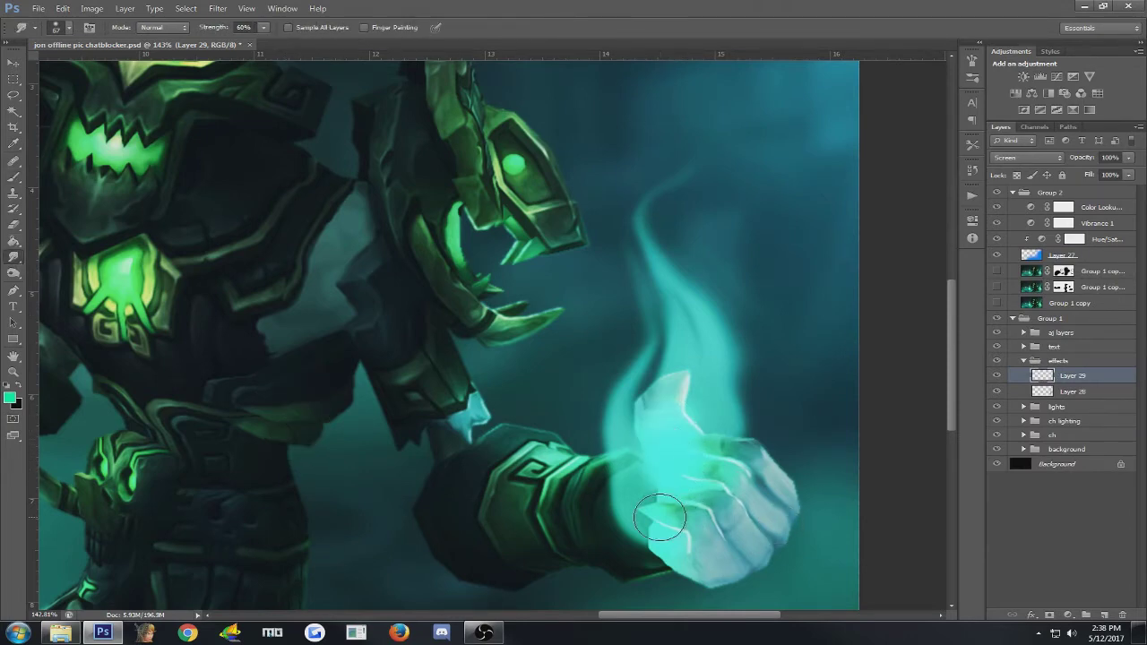
alt+right_click(674, 423)
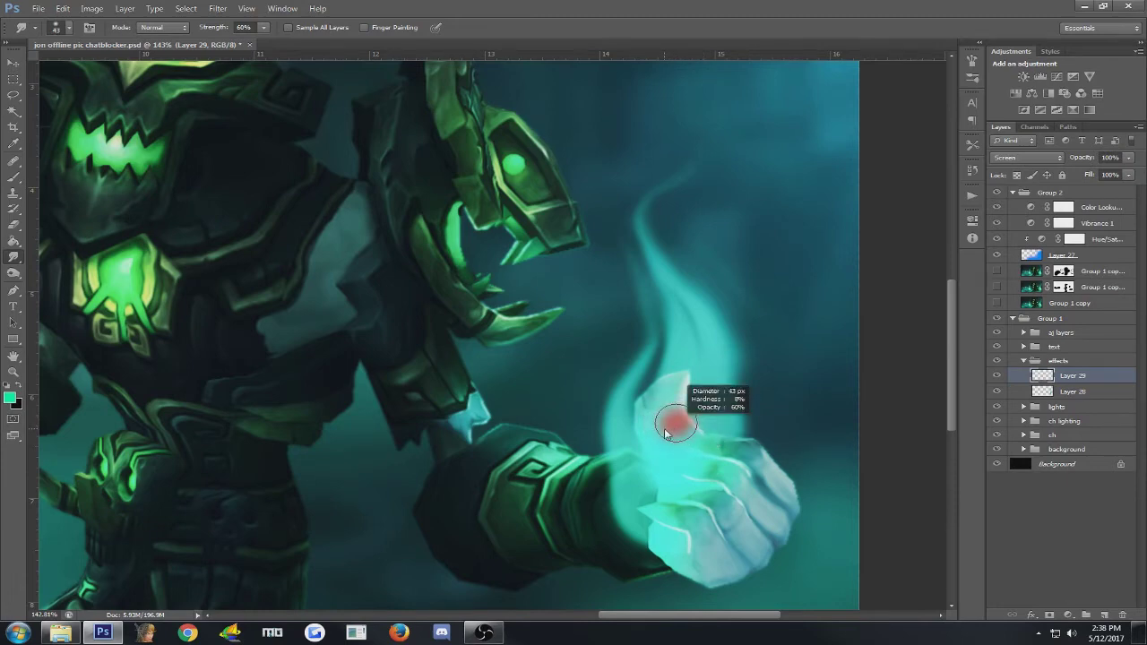
mouse_move(678, 448)
mouse_down()
mouse_move(641, 411)
mouse_move(662, 405)
mouse_move(687, 358)
mouse_up()
mouse_move(660, 446)
mouse_down()
mouse_move(680, 348)
mouse_move(651, 399)
mouse_move(679, 331)
mouse_move(672, 343)
mouse_move(677, 355)
mouse_move(686, 340)
mouse_move(667, 313)
mouse_up()
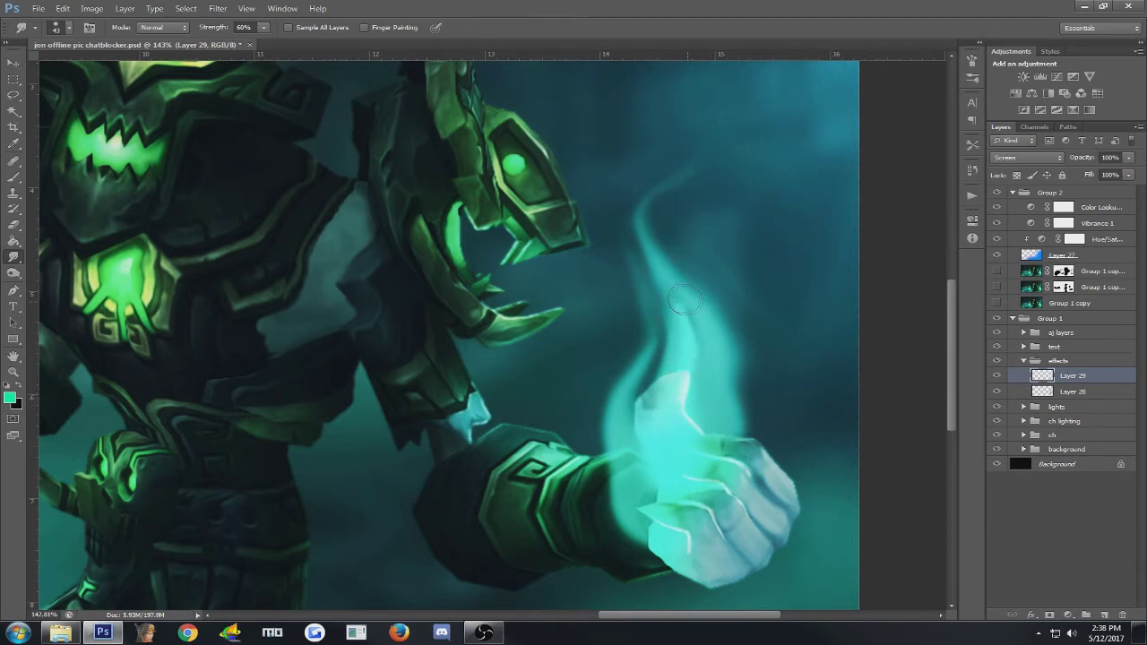
scroll(661, 218, down, 2)
mouse_move(674, 448)
mouse_down()
mouse_move(729, 356)
mouse_move(714, 323)
mouse_move(700, 359)
mouse_move(715, 339)
mouse_move(734, 376)
mouse_move(722, 313)
mouse_move(700, 360)
mouse_move(705, 413)
mouse_move(730, 366)
mouse_move(725, 324)
mouse_move(739, 339)
mouse_move(694, 243)
mouse_move(720, 299)
mouse_move(690, 257)
mouse_move(716, 256)
mouse_move(738, 293)
mouse_move(676, 236)
mouse_up()
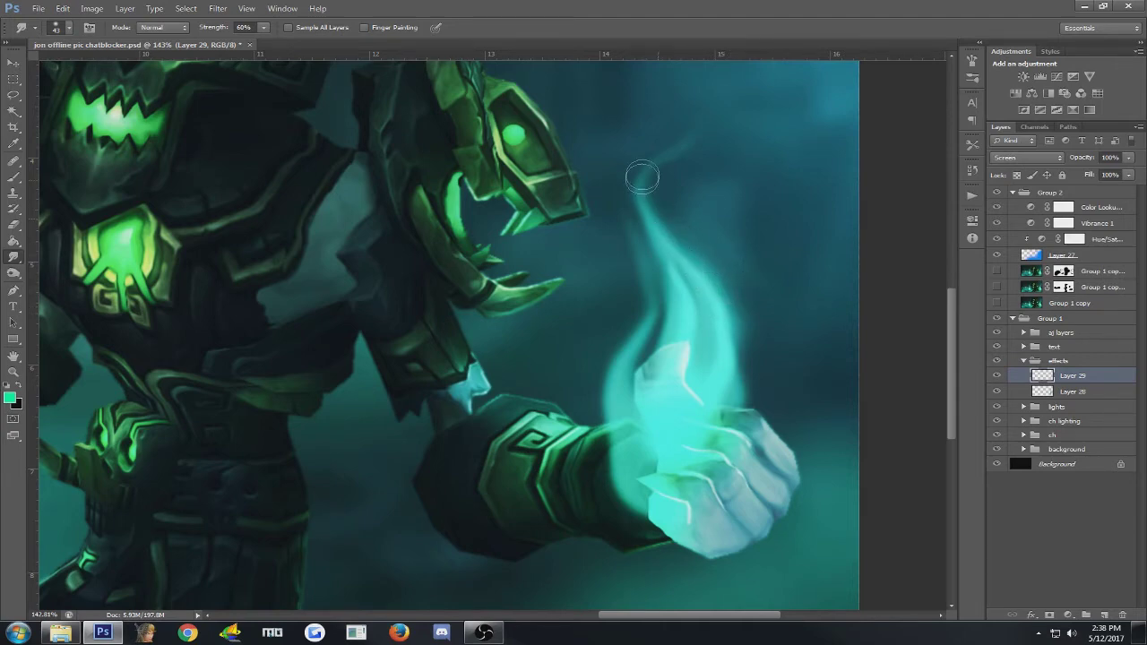
- Smudge the brighter glow up the wisp beside the thumb and across the fingers at the flame's base
scroll(744, 443, down, 3)
mouse_move(664, 334)
mouse_down()
mouse_move(638, 406)
mouse_move(661, 370)
mouse_move(633, 394)
mouse_move(615, 330)
mouse_move(652, 388)
mouse_move(627, 376)
mouse_move(609, 324)
mouse_move(592, 393)
mouse_move(615, 367)
mouse_move(619, 325)
mouse_move(611, 349)
mouse_move(618, 336)
mouse_move(594, 289)
mouse_move(615, 334)
mouse_move(602, 275)
mouse_move(597, 294)
mouse_move(584, 290)
mouse_move(613, 234)
mouse_move(596, 292)
mouse_move(629, 245)
mouse_move(619, 272)
mouse_move(623, 242)
mouse_move(645, 234)
mouse_move(611, 244)
mouse_move(641, 212)
mouse_up()
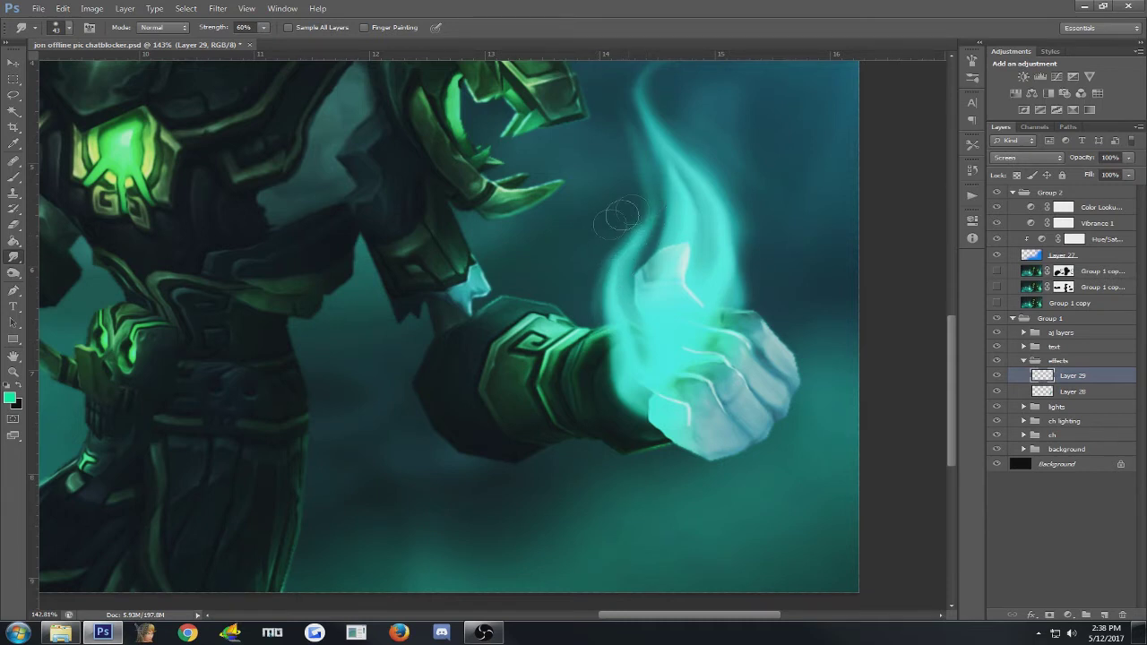
drag(733, 379, 673, 334)
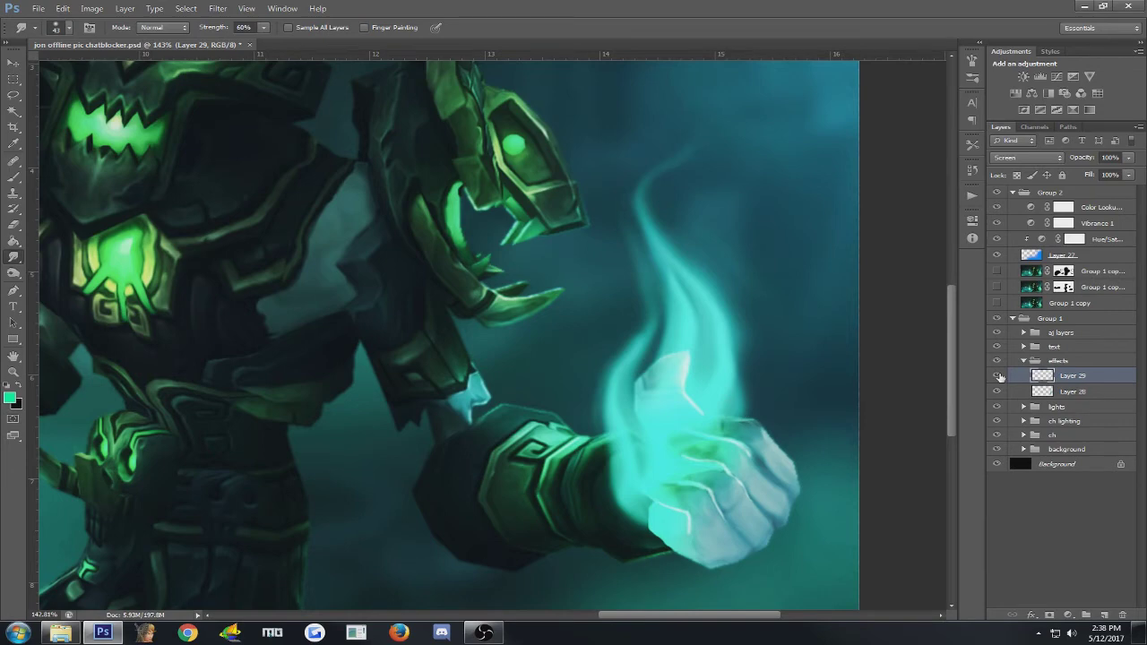
- Compare the flame with Layer 29 hidden and shown, and examine it within the whole image
click(997, 376)
click(1000, 376)
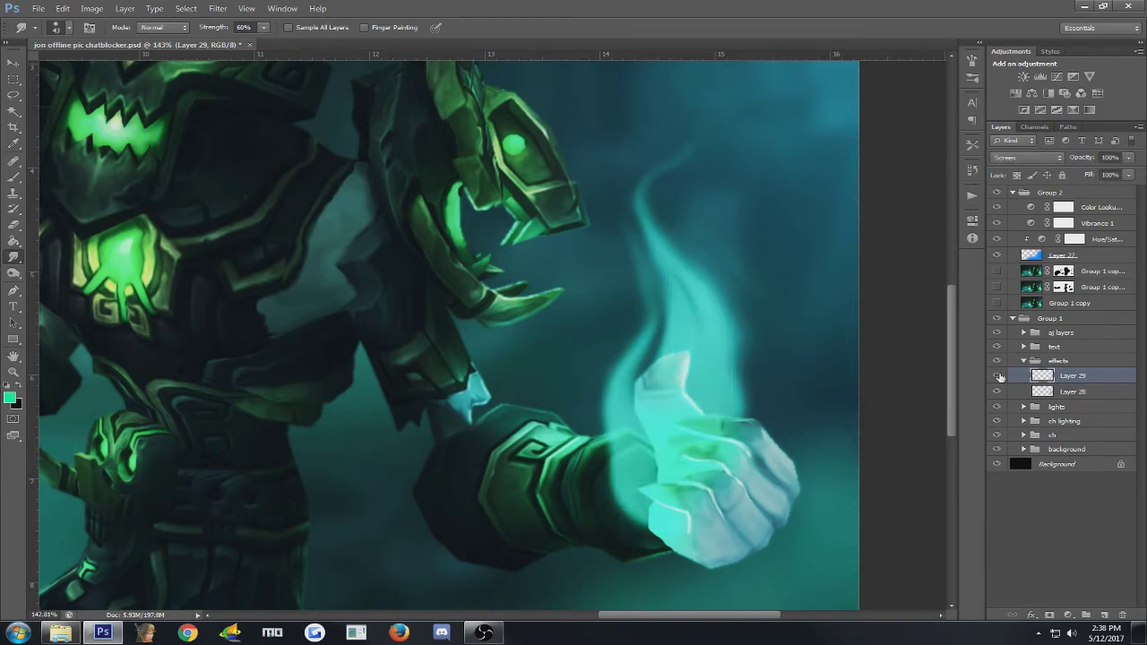
click(1000, 376)
click(1000, 376)
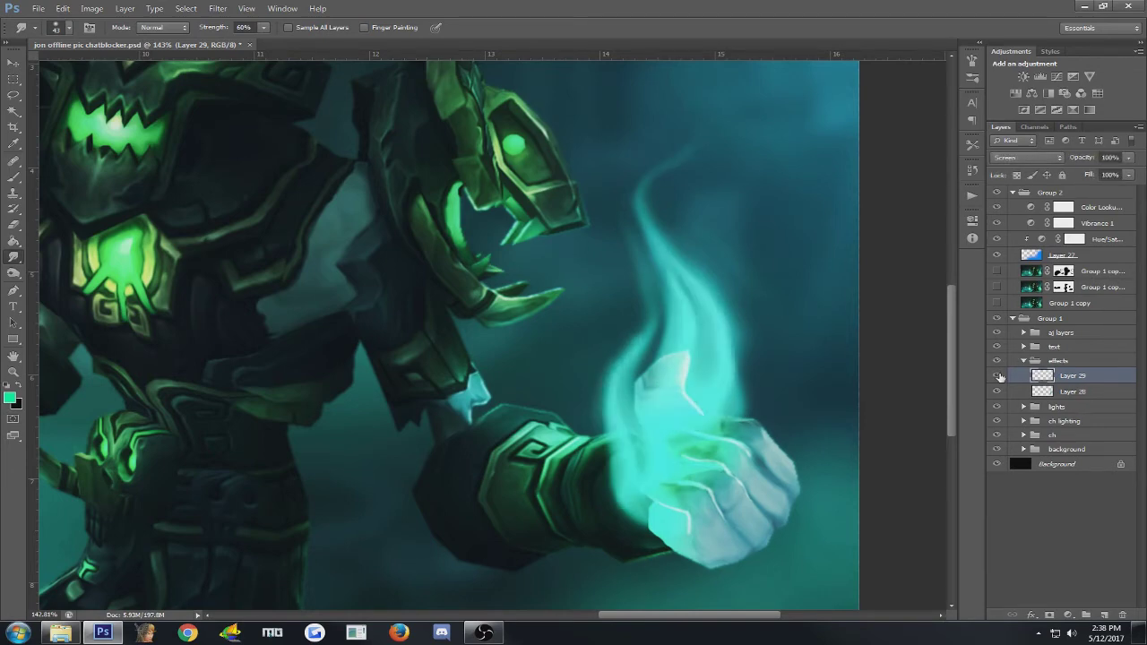
click(1000, 377)
click(1000, 376)
click(1000, 377)
click(1000, 376)
click(999, 376)
click(999, 376)
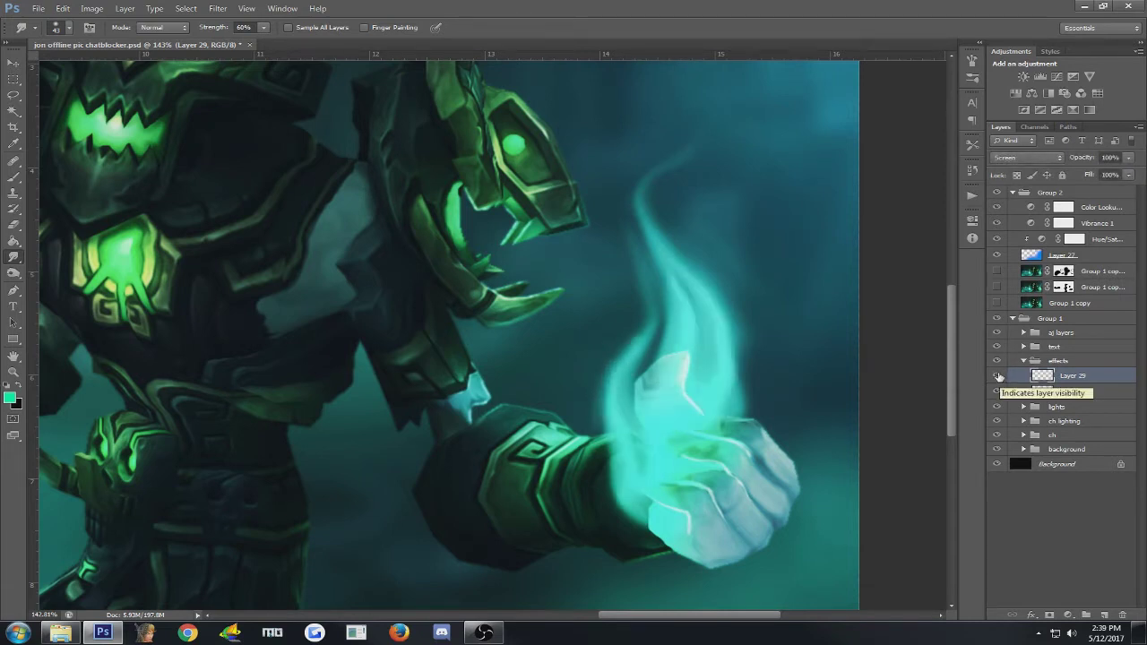
scroll(825, 360, down, 5)
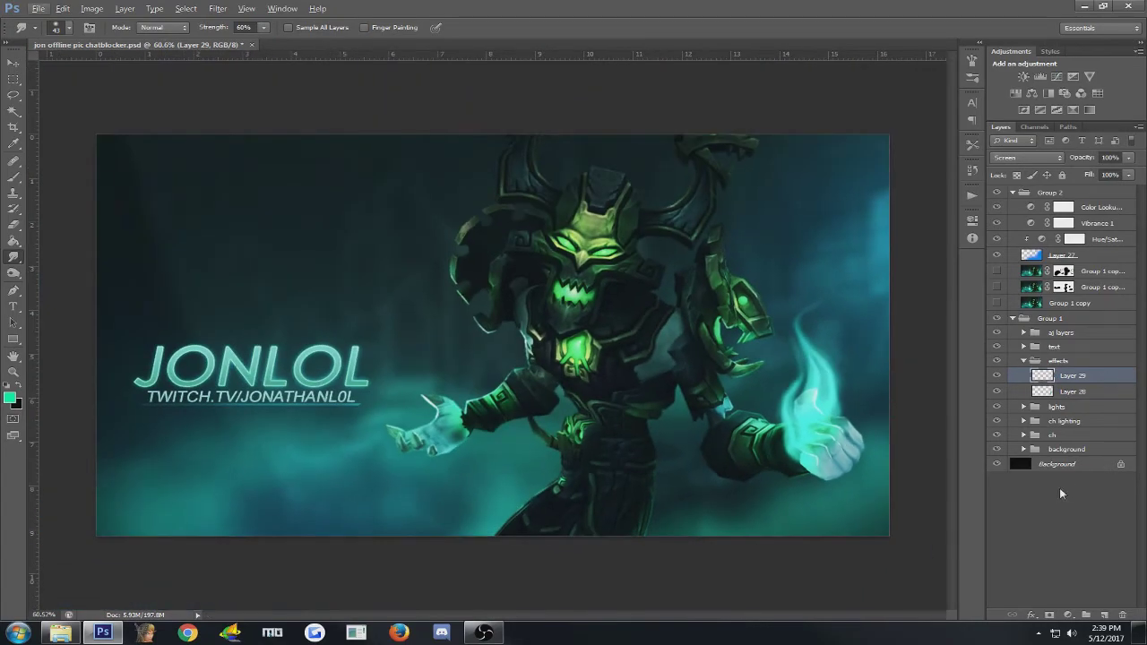
scroll(904, 445, up, 3)
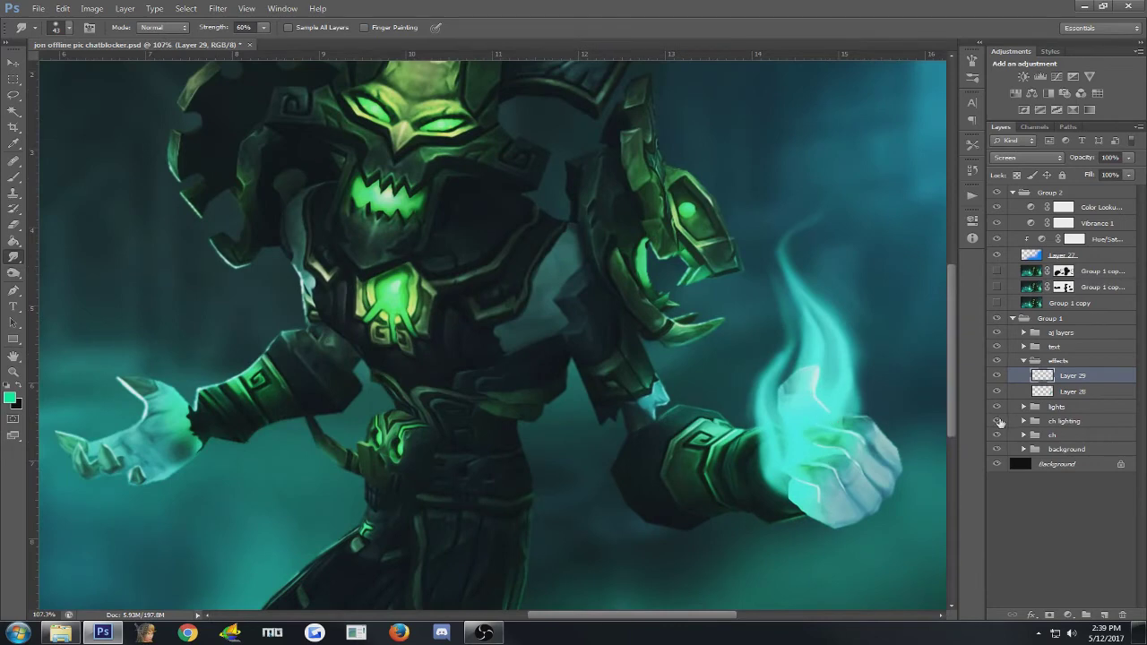
scroll(895, 416, up, 2)
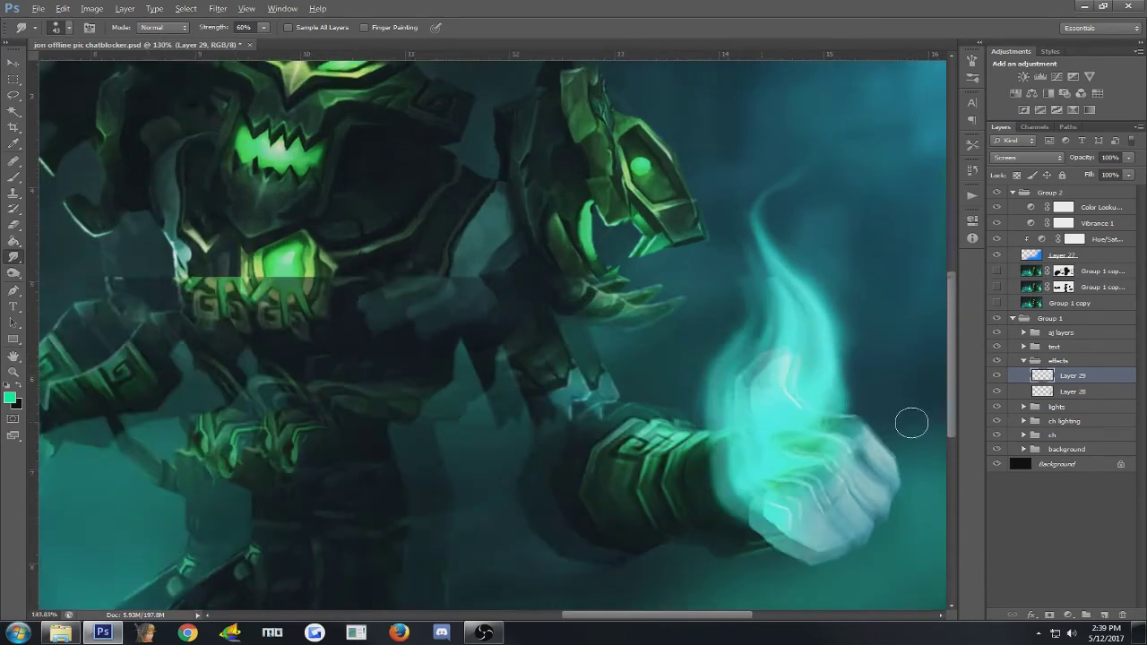
scroll(904, 425, down, 2)
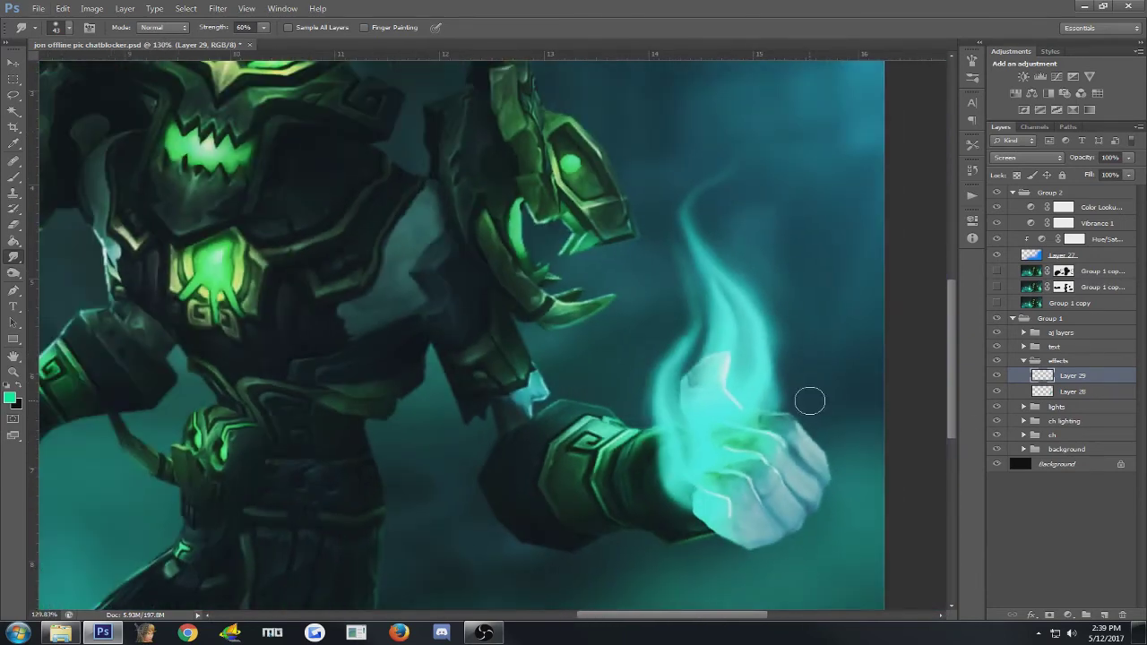
- Try another layer above Layer 29 with the Screen blend mode and 4% opacity
scroll(810, 401, down, 1)
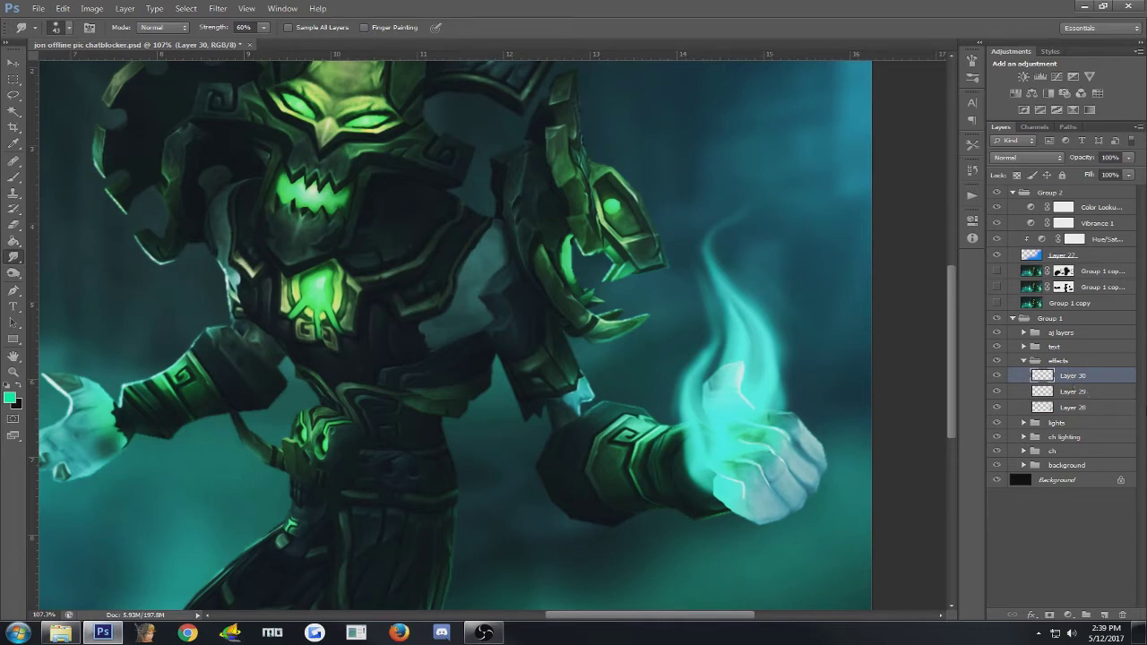
key(b)
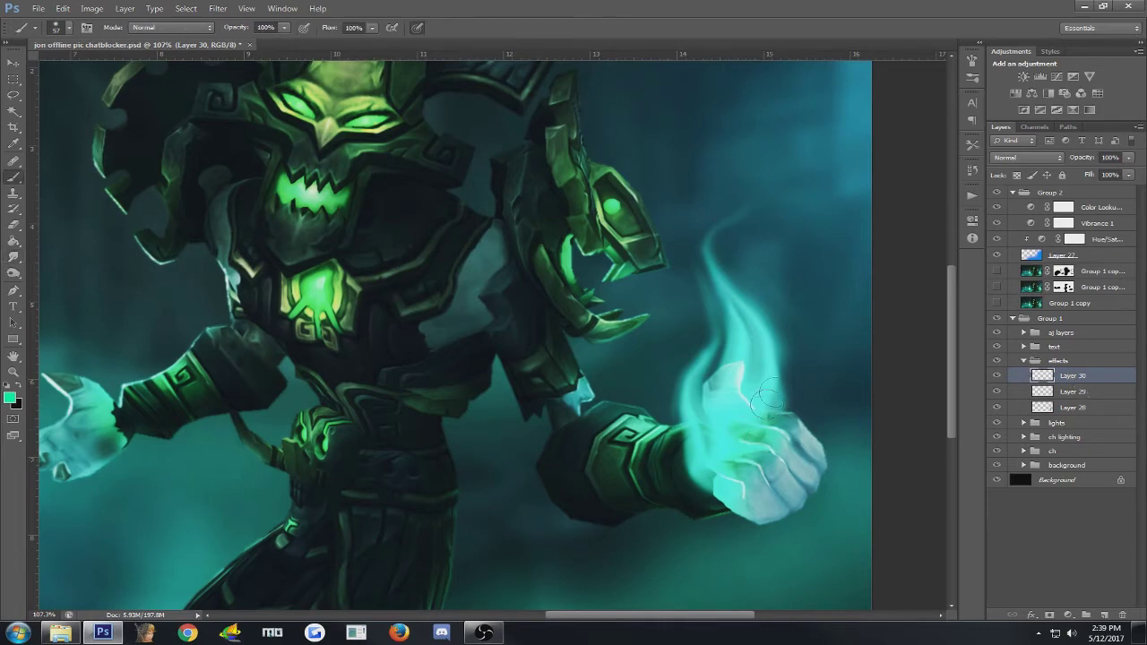
click(1026, 156)
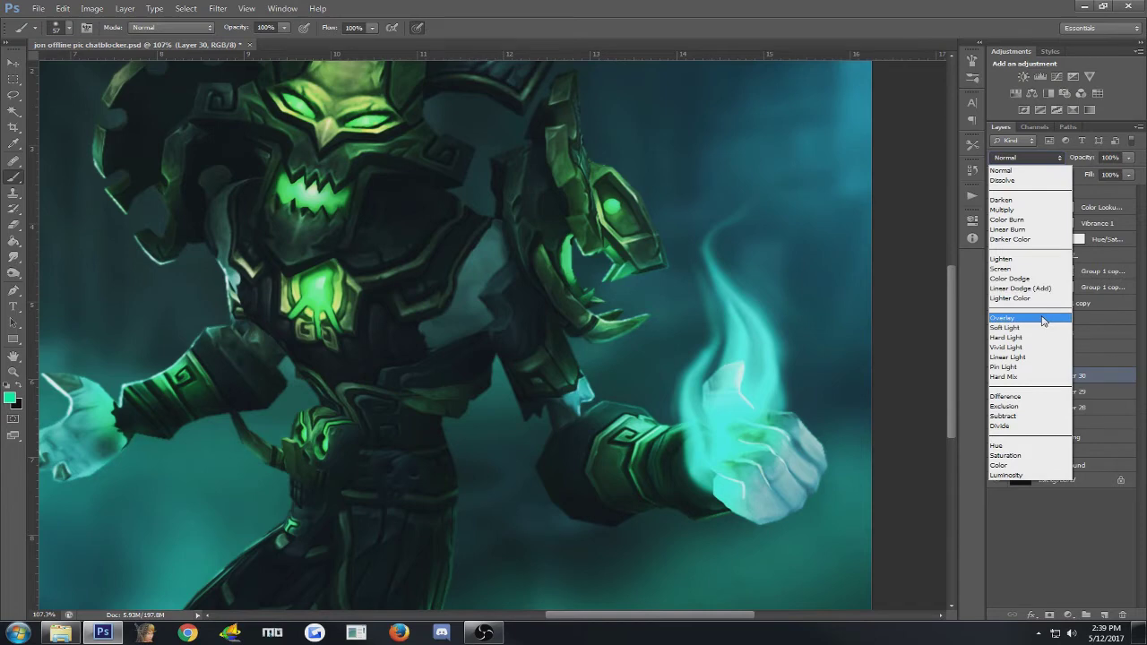
click(1022, 269)
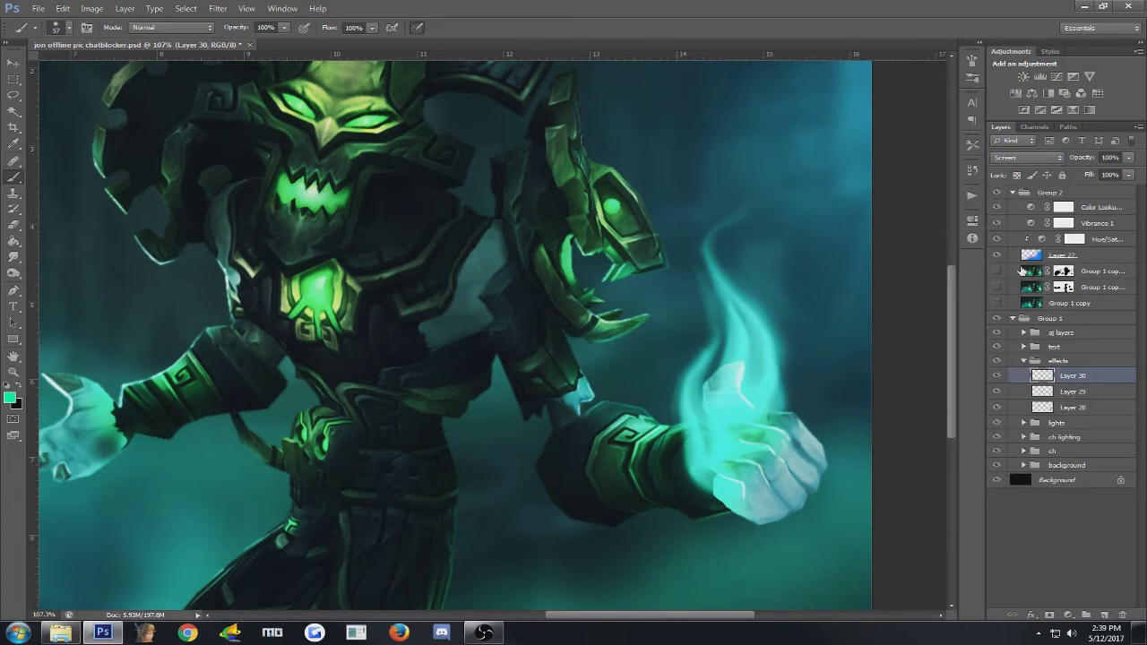
text(4)
- Set the foreground color to pure white (#ffffff)
click(13, 397)
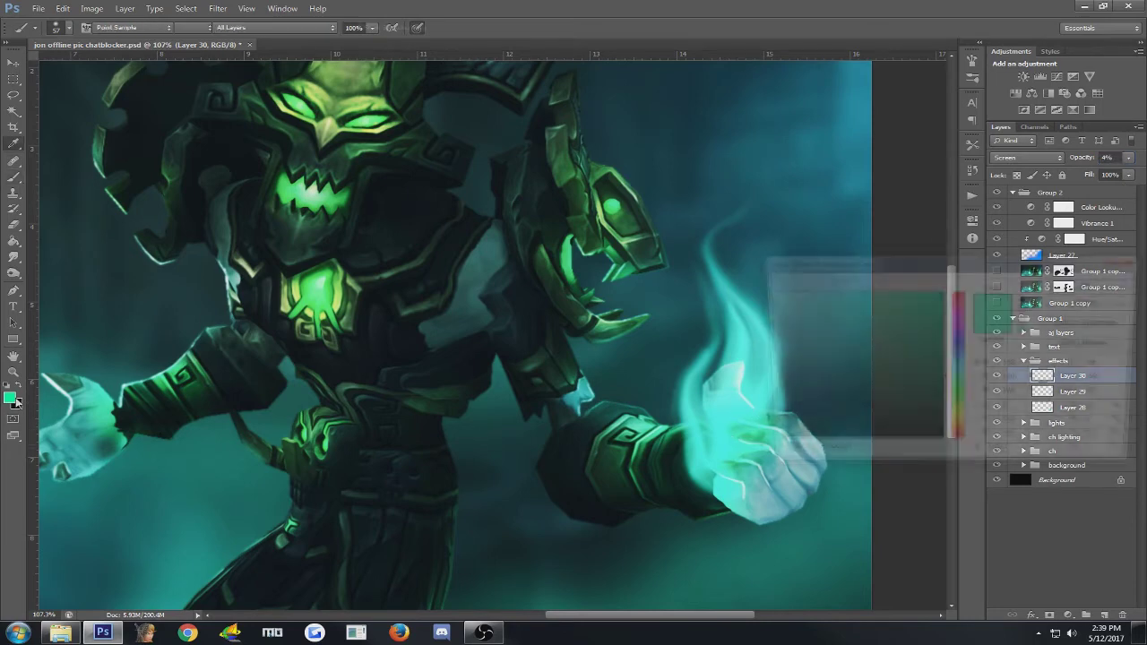
click(768, 292)
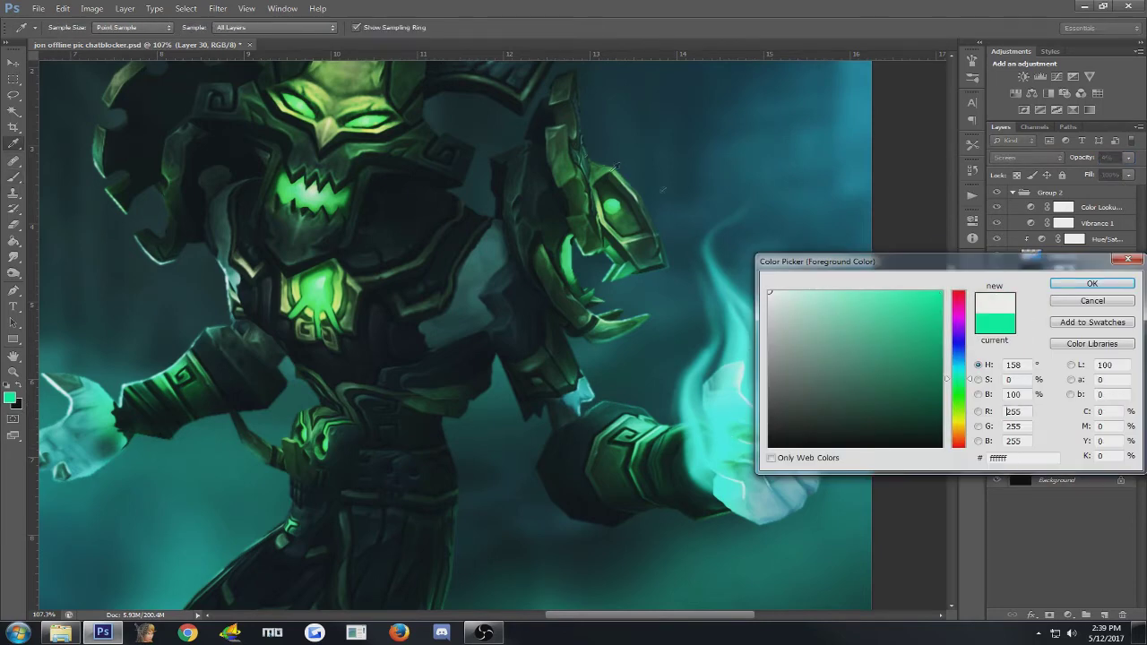
click(1098, 284)
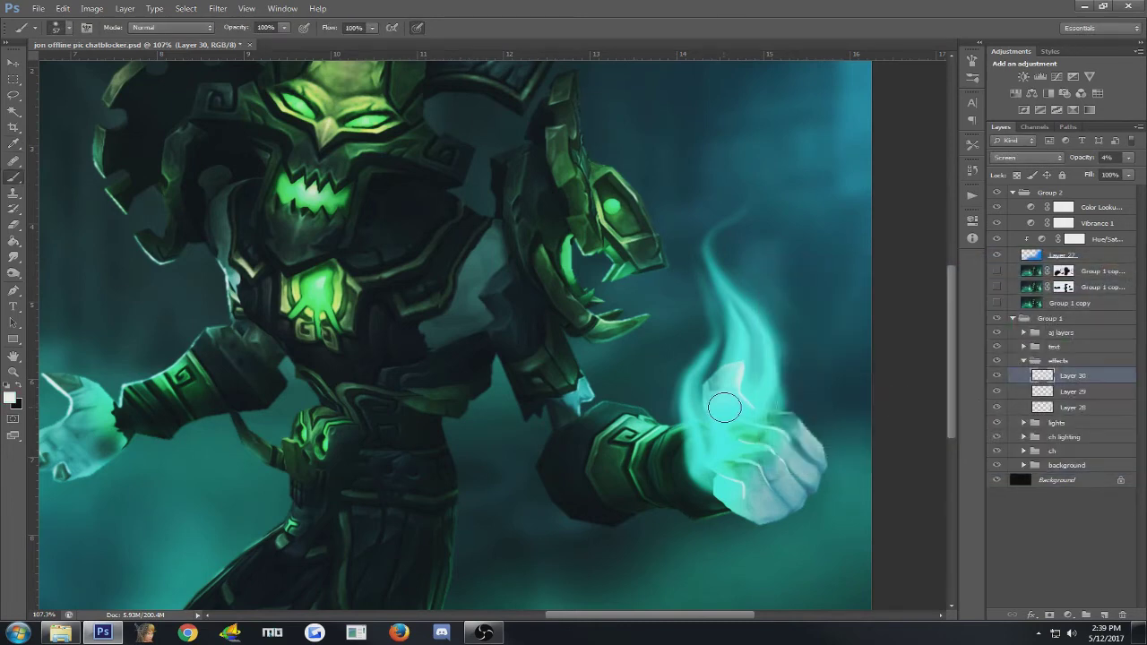
- Try white brush strokes over the thumb and palm at 100% and 40% layer opacity, and delete that layer
drag(733, 416, 733, 416)
scroll(739, 421, up, 5)
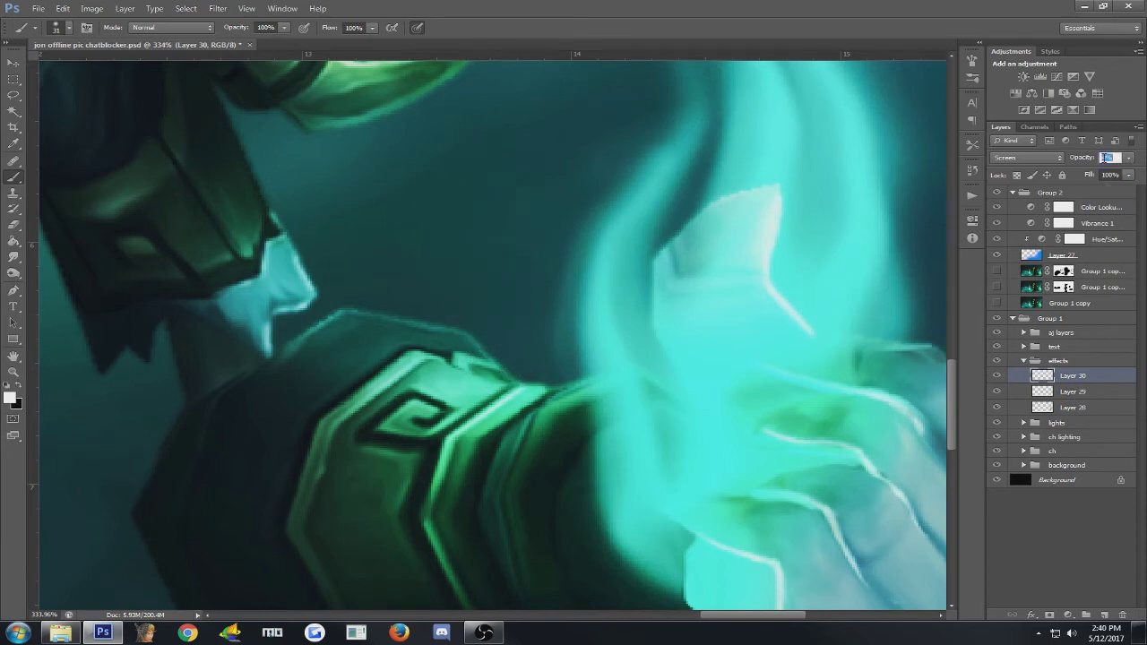
text(1000)
key(Return)
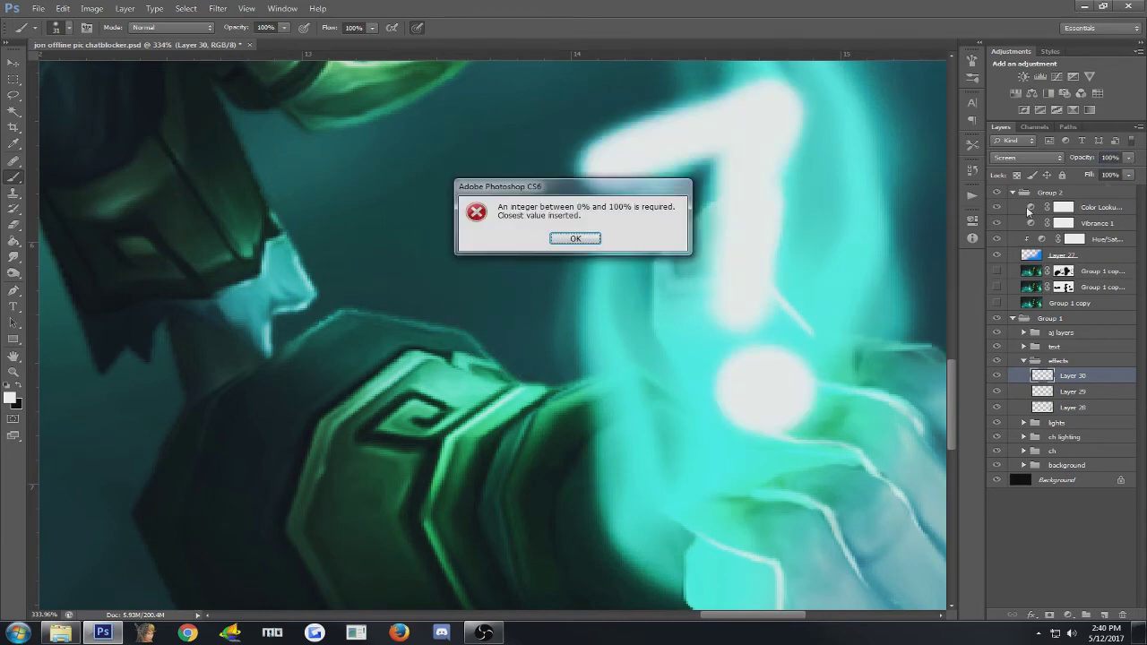
key(Return)
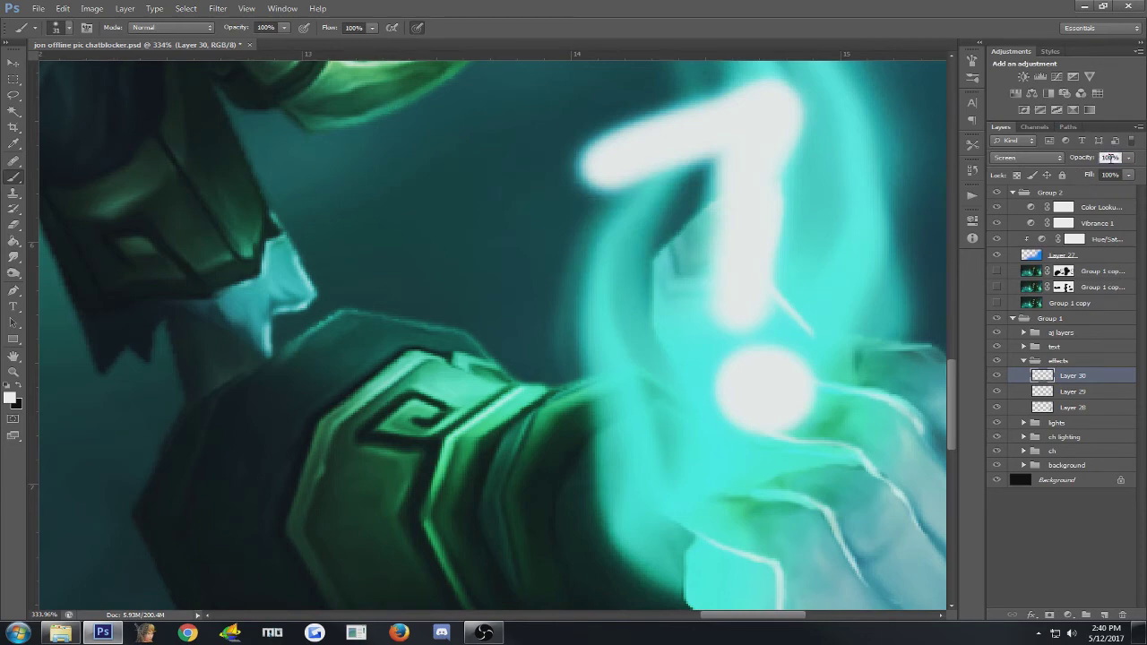
text(40)
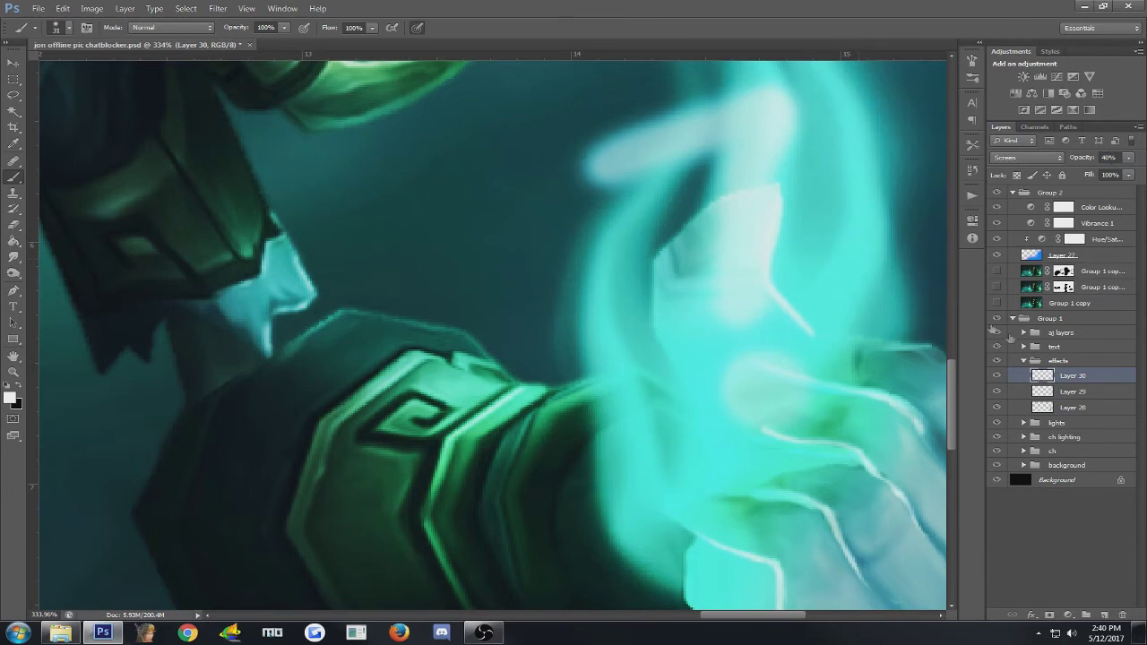
key(Delete)
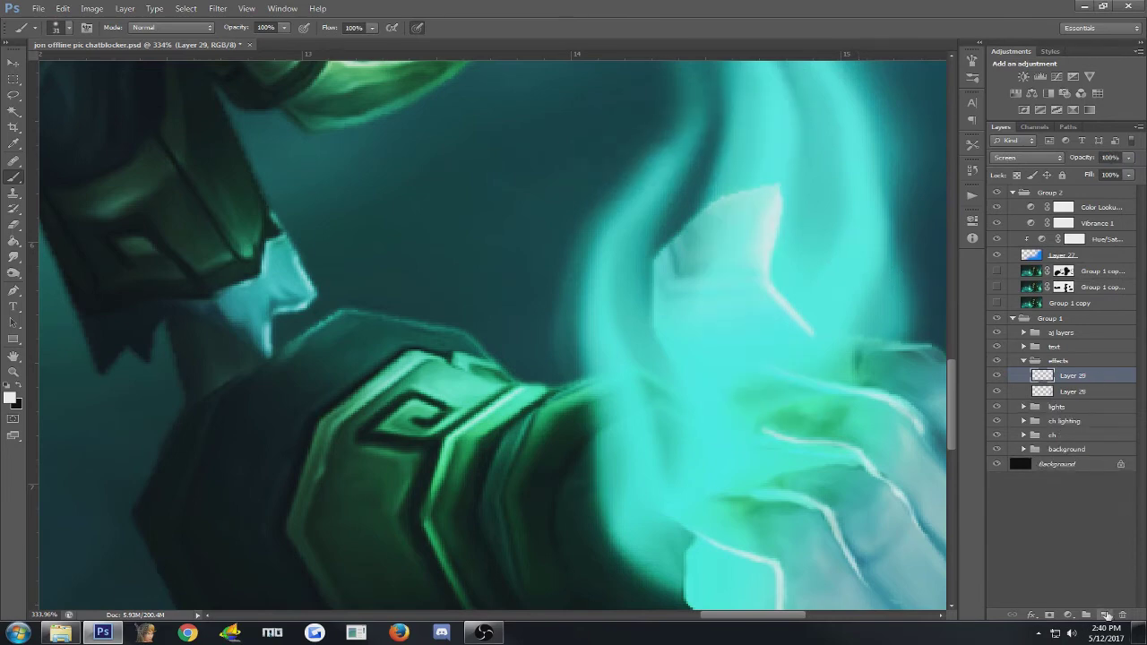
- Add a layer above Layer 29 with the Screen blend mode and 40% opacity, and paint a soft white glow in the palm
click(1104, 615)
click(1027, 162)
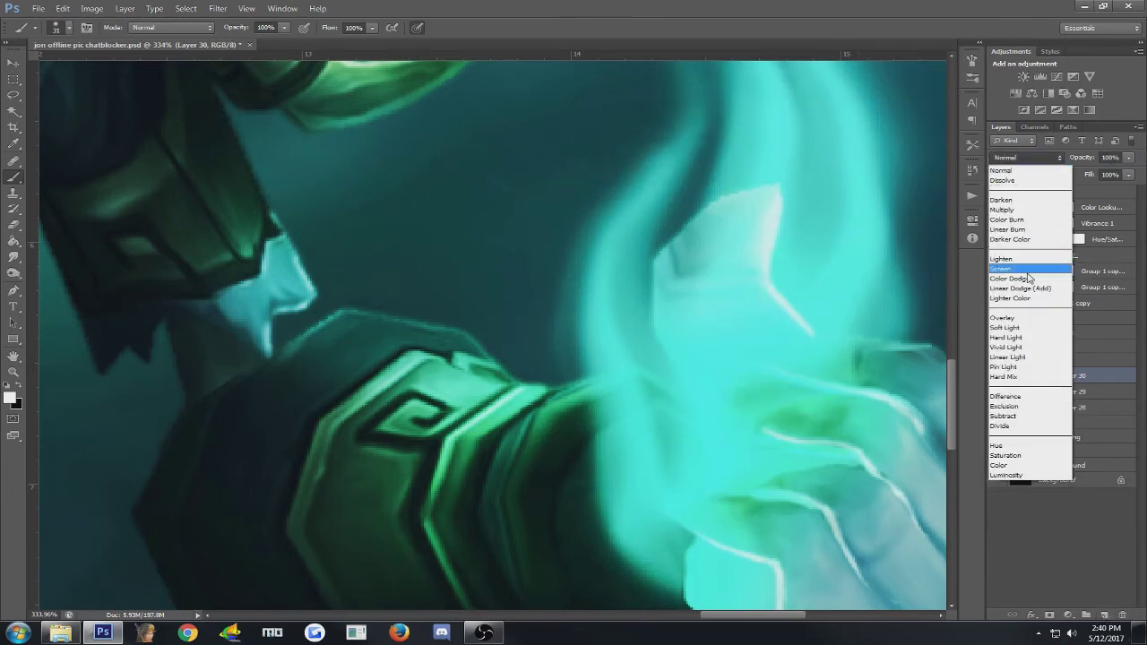
click(1026, 267)
text(40)
click(726, 418)
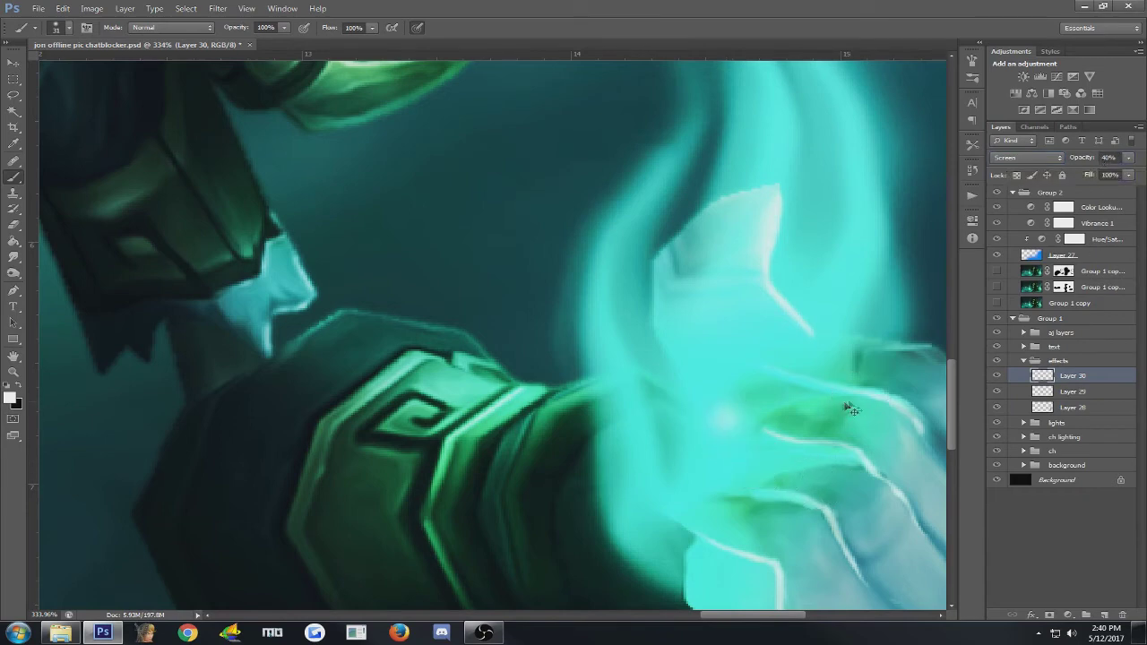
mouse_move(770, 409)
mouse_down()
mouse_move(732, 397)
mouse_move(763, 419)
mouse_up()
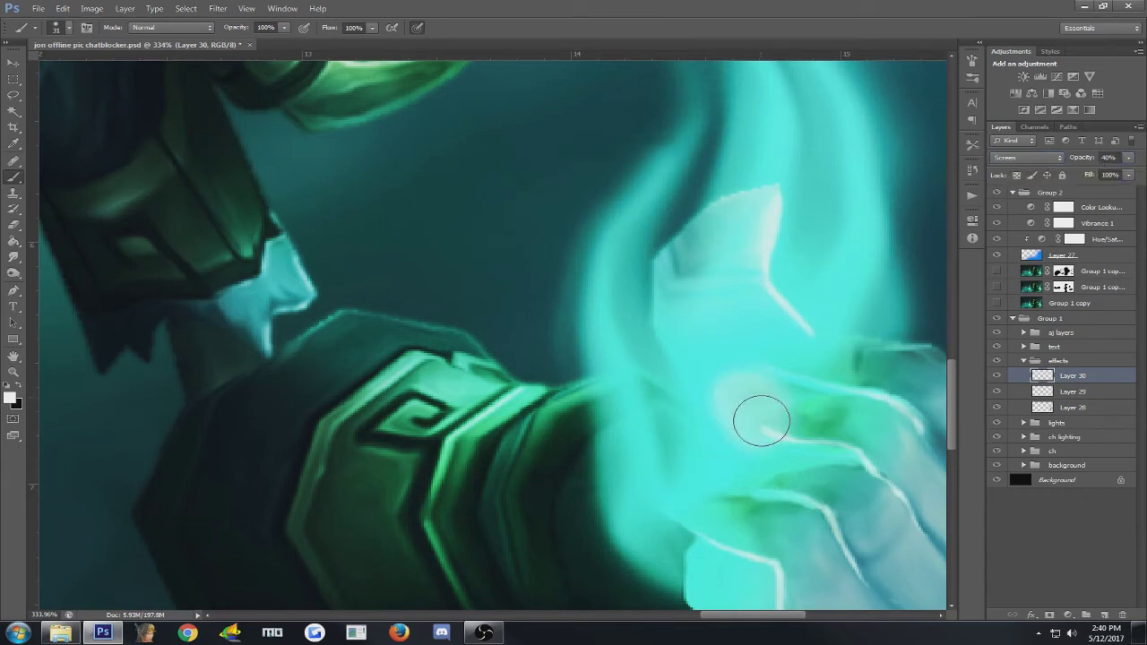
- Smudge the white glow at 80% strength from the palm up over the thumb into the middle flame tongue
click(12, 270)
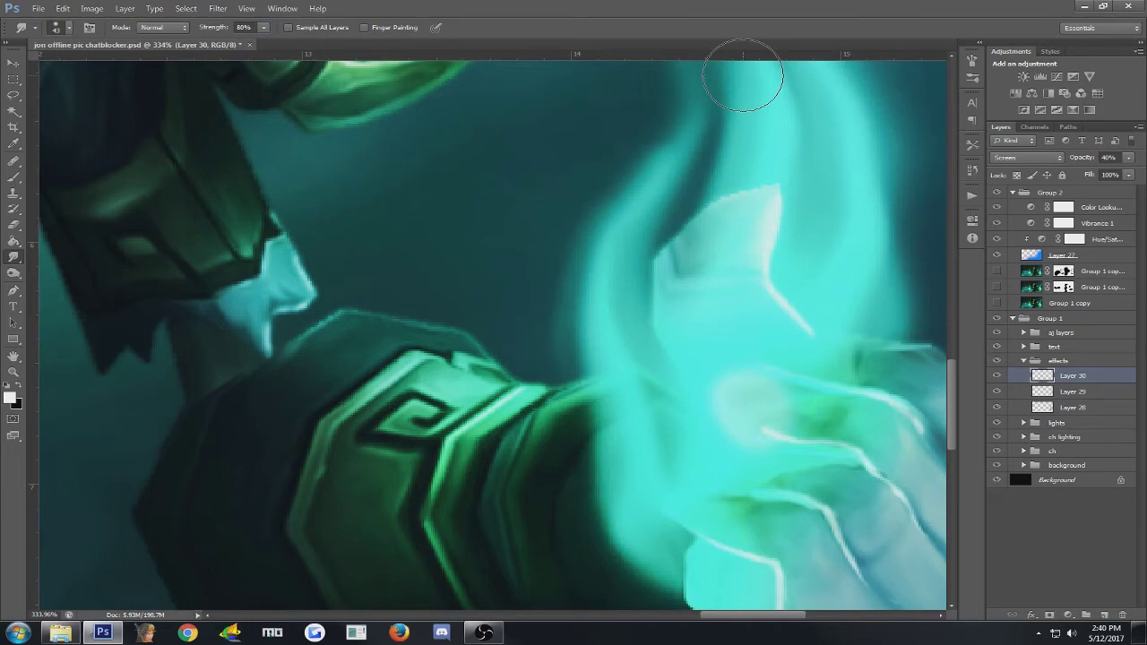
mouse_move(795, 372)
mouse_down()
mouse_move(736, 395)
mouse_move(746, 397)
mouse_move(727, 314)
mouse_move(732, 266)
mouse_up()
drag(725, 314, 735, 179)
drag(736, 258, 749, 169)
drag(725, 233, 760, 90)
scroll(787, 318, up, 2)
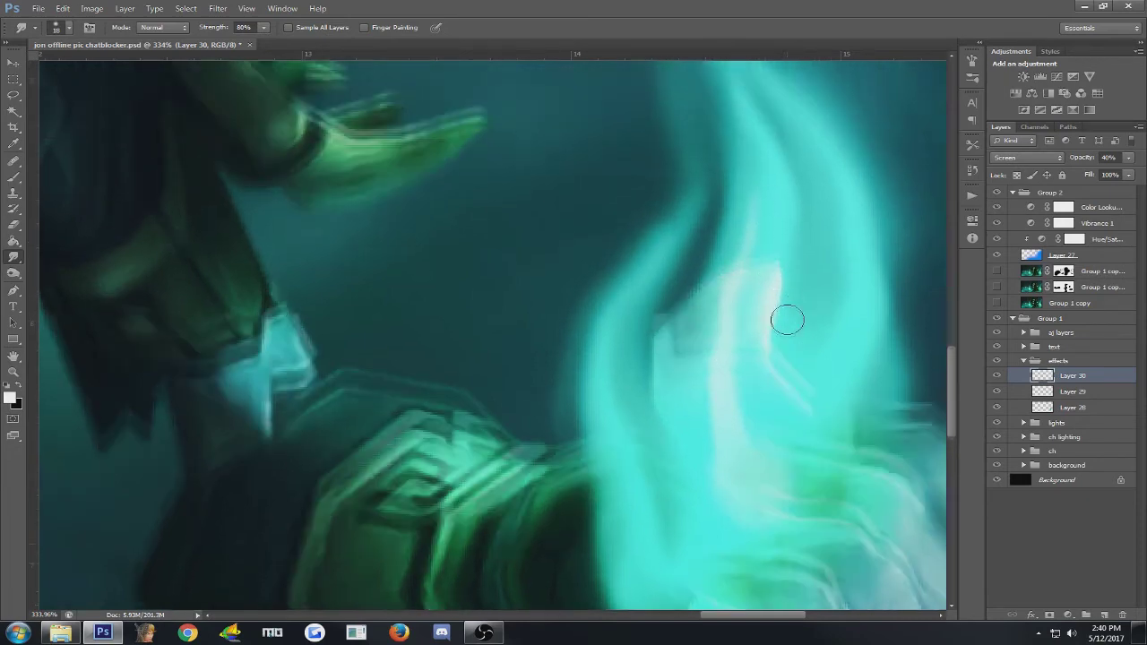
drag(755, 275, 750, 143)
- Smudge the white glow across the base of the flame and up its outer tongue beside the wrist
scroll(788, 331, down, 3)
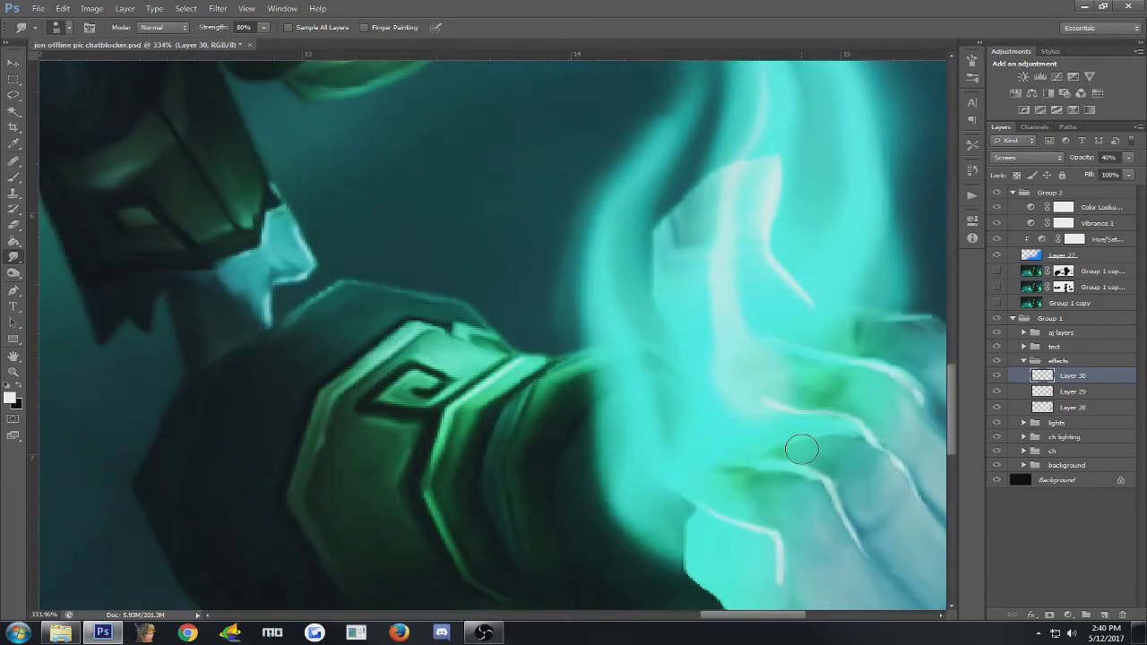
mouse_move(747, 385)
mouse_down()
mouse_move(671, 493)
mouse_move(632, 412)
mouse_move(616, 334)
mouse_up()
mouse_move(650, 456)
mouse_down()
mouse_move(634, 374)
mouse_move(577, 273)
mouse_up()
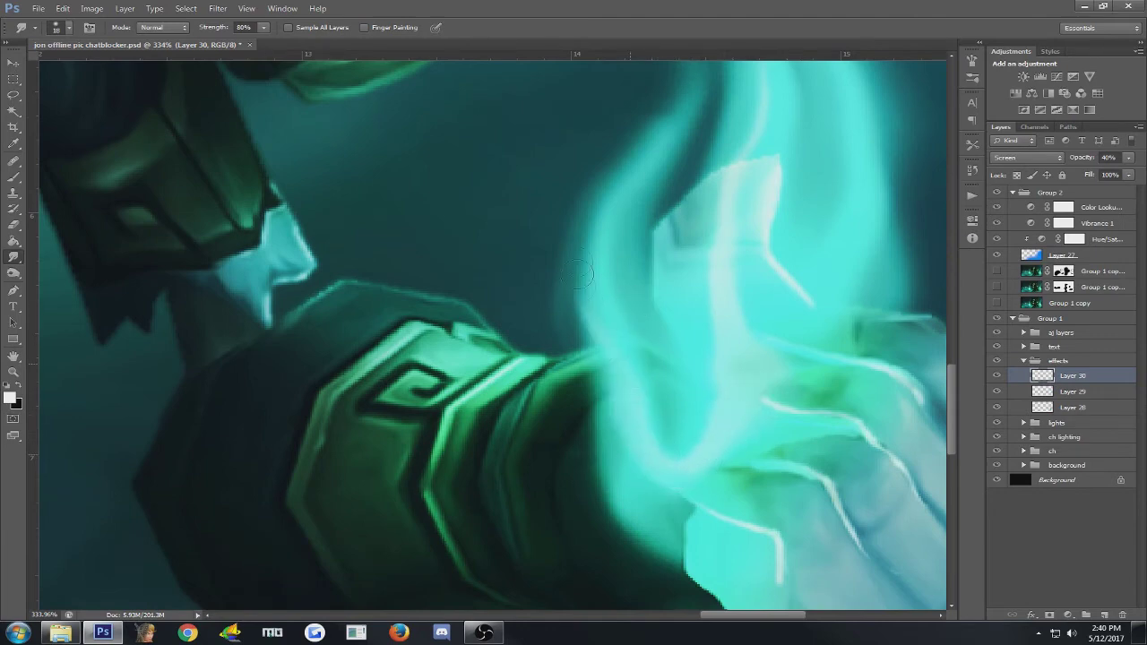
drag(634, 400, 591, 269)
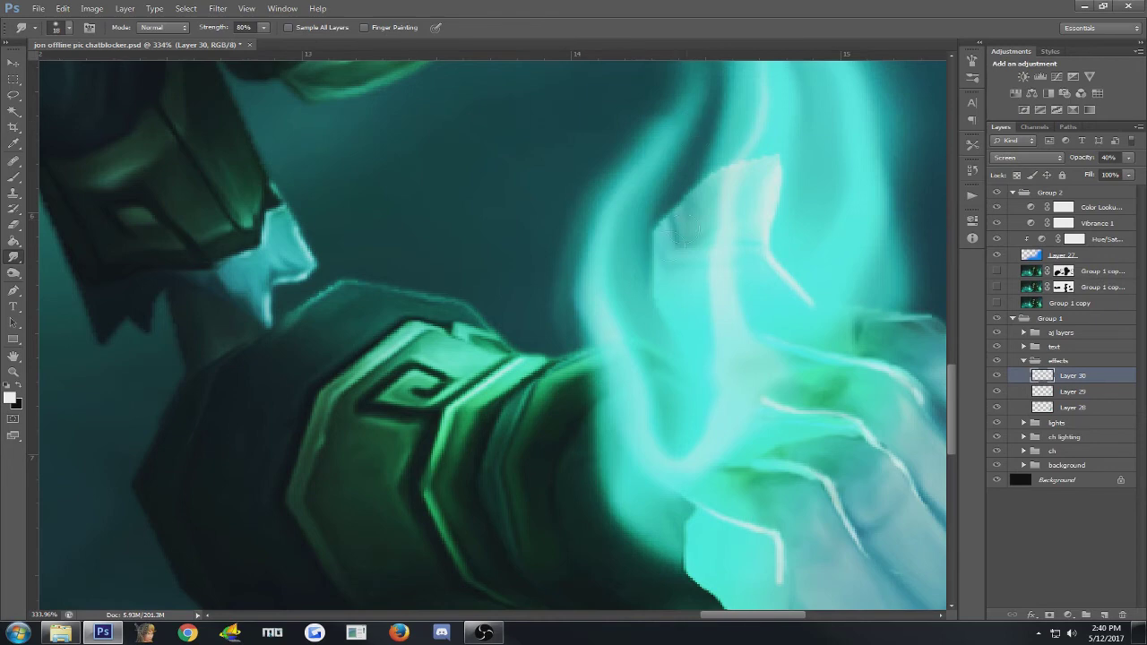
scroll(810, 249, down, 3)
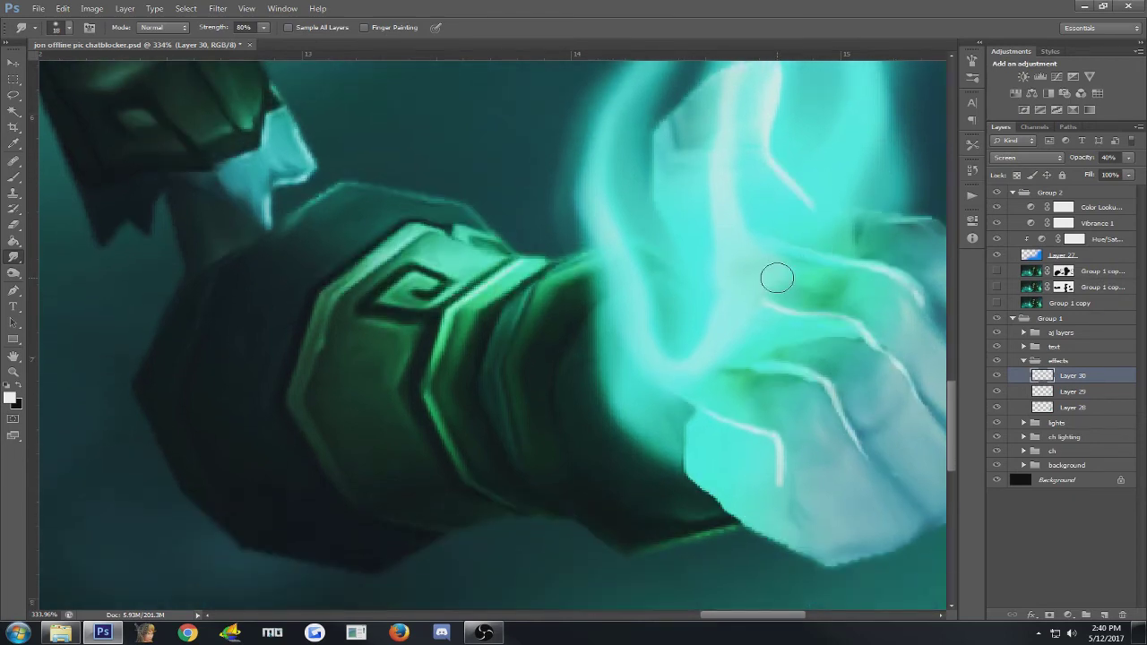
mouse_move(707, 361)
mouse_down()
mouse_move(668, 407)
mouse_move(756, 433)
mouse_move(649, 421)
mouse_move(762, 437)
mouse_move(674, 422)
mouse_move(722, 431)
mouse_up()
- Smudge a bright highlight from the palm up the flame tongue above the knuckles
scroll(762, 379, up, 2)
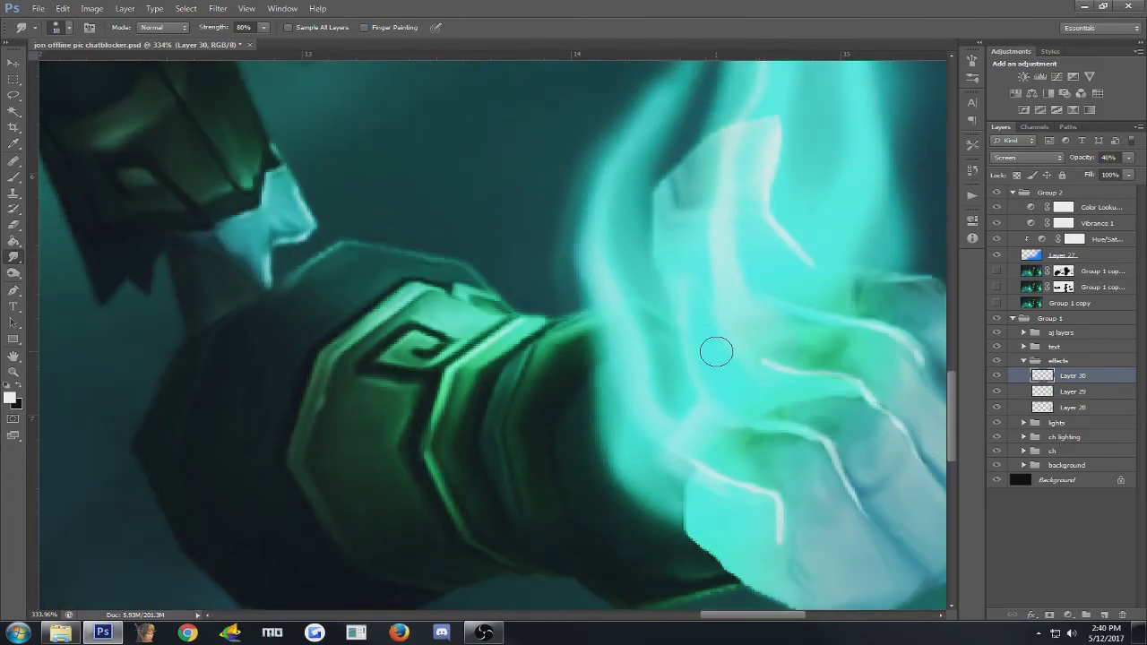
scroll(770, 346, up, 2)
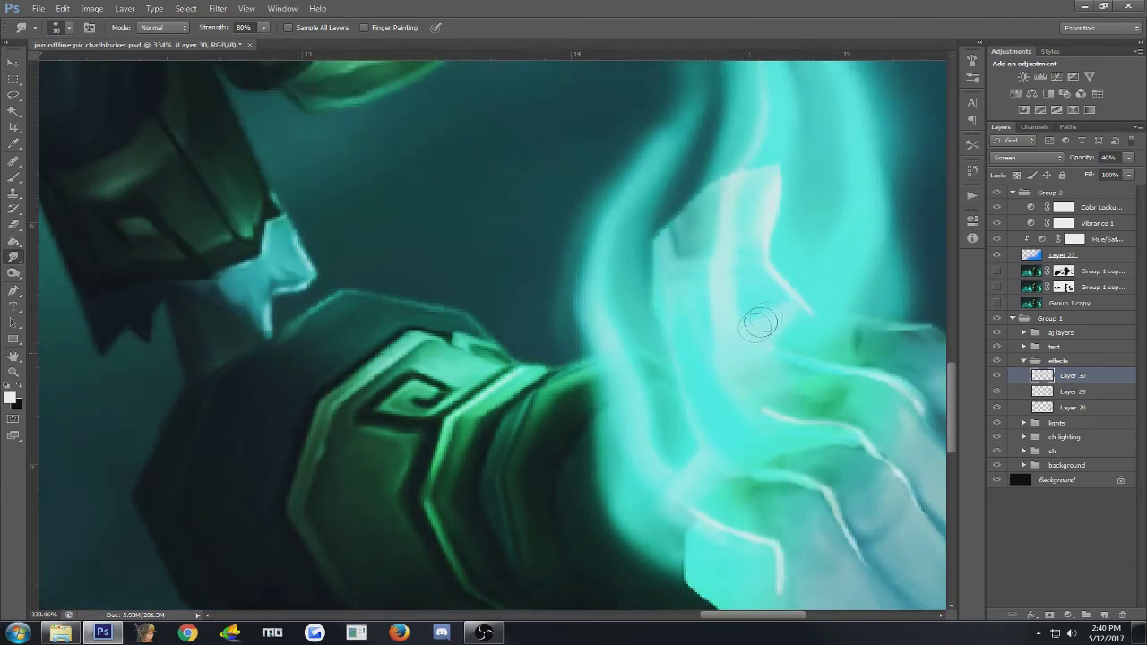
scroll(860, 231, up, 4)
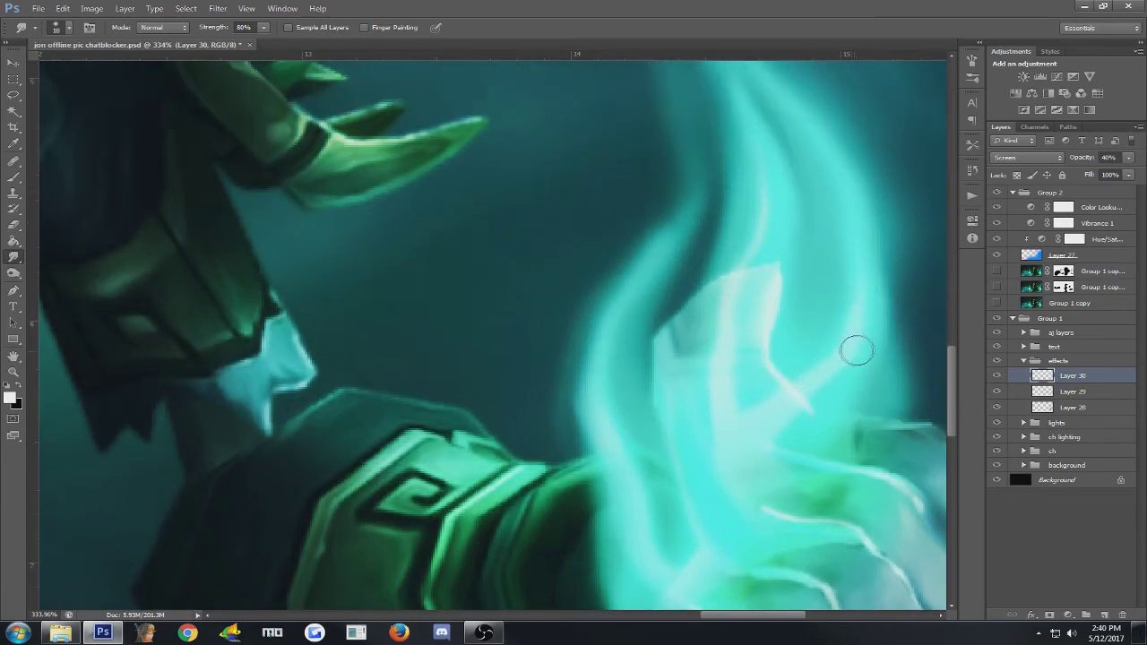
mouse_move(852, 349)
mouse_down()
mouse_move(860, 262)
mouse_move(801, 102)
mouse_up()
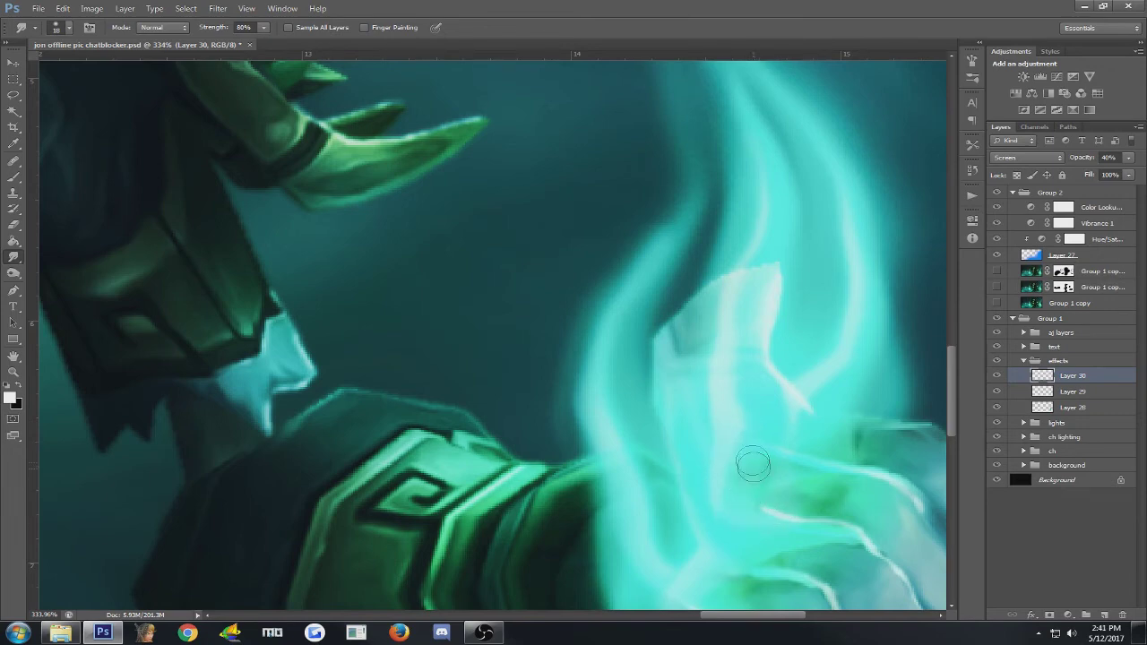
- Extend the smudged highlight through the upper part of the flame toward its tip and check the whole flame
scroll(850, 448, up, 1)
scroll(849, 448, up, 1)
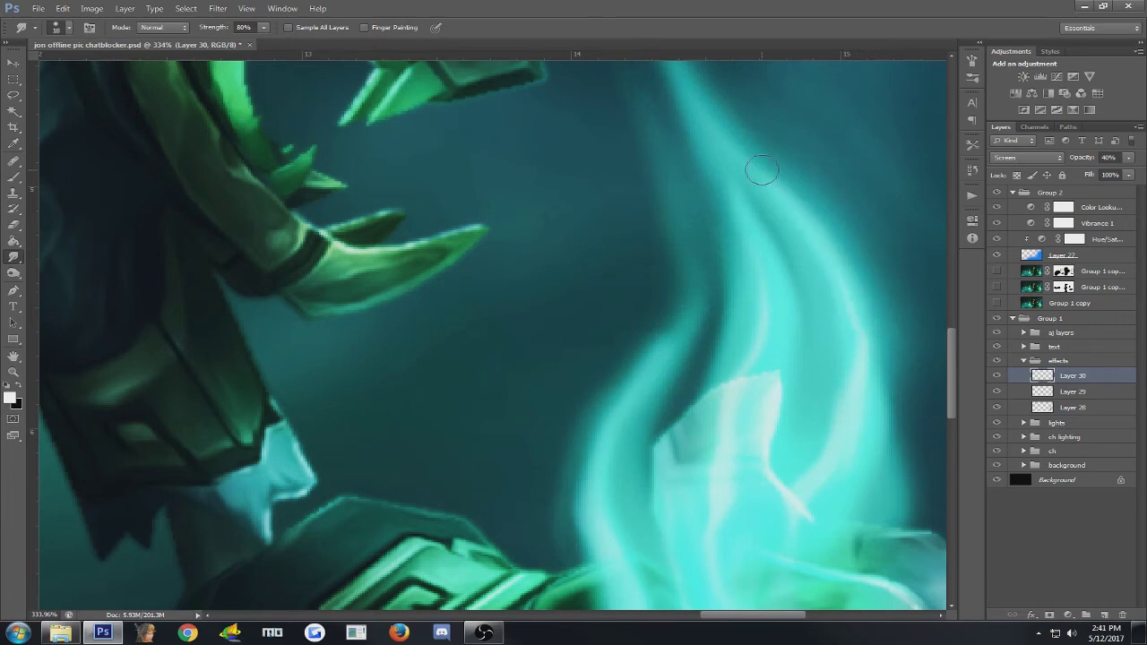
scroll(798, 184, up, 1)
scroll(812, 190, up, 1)
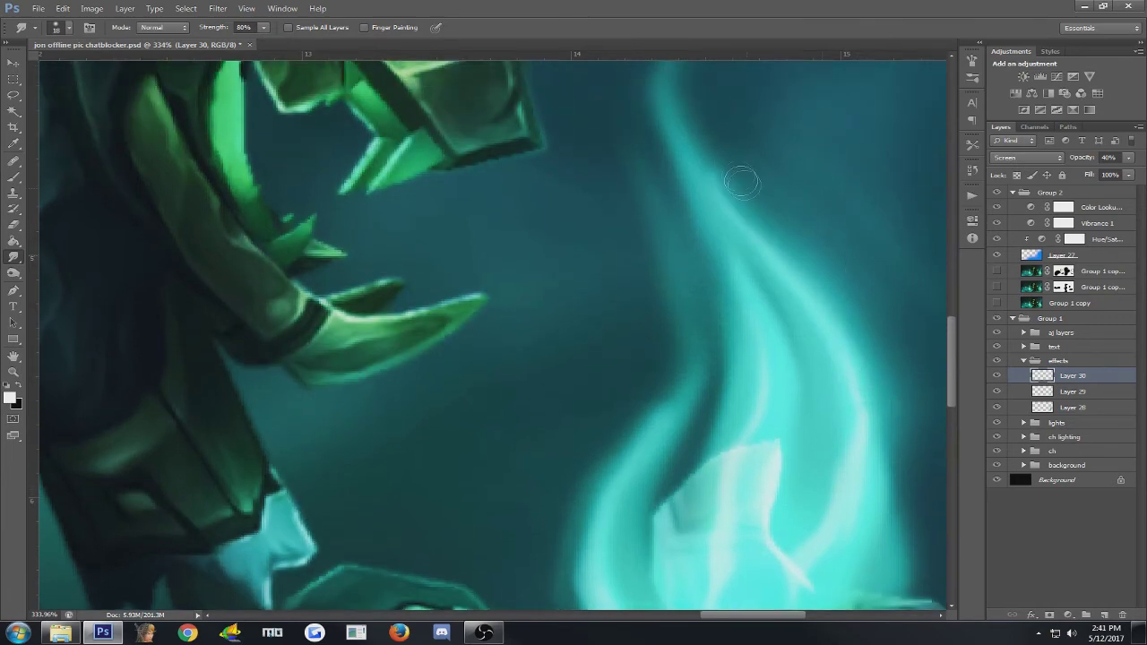
scroll(839, 254, up, 2)
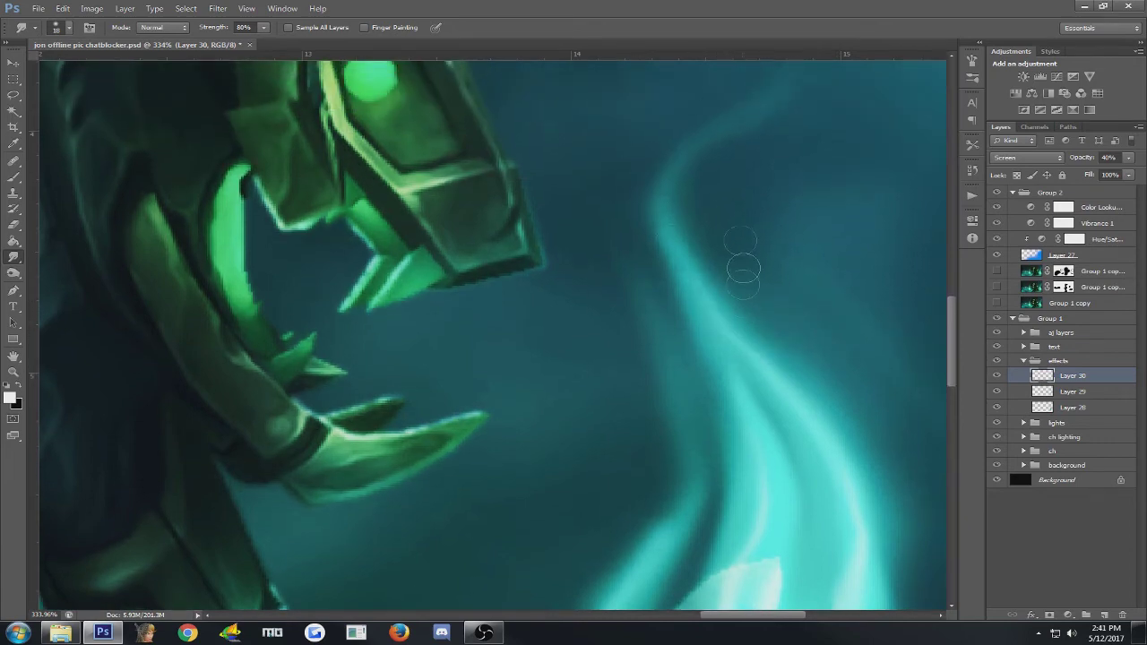
scroll(878, 264, down, 2)
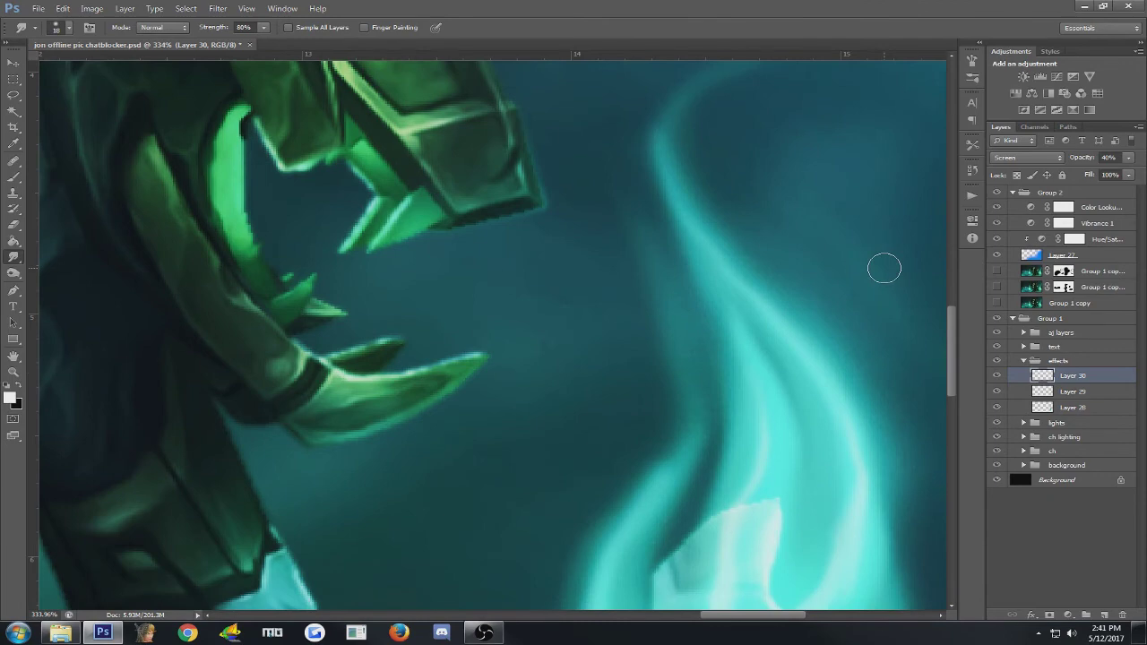
scroll(892, 258, down, 9)
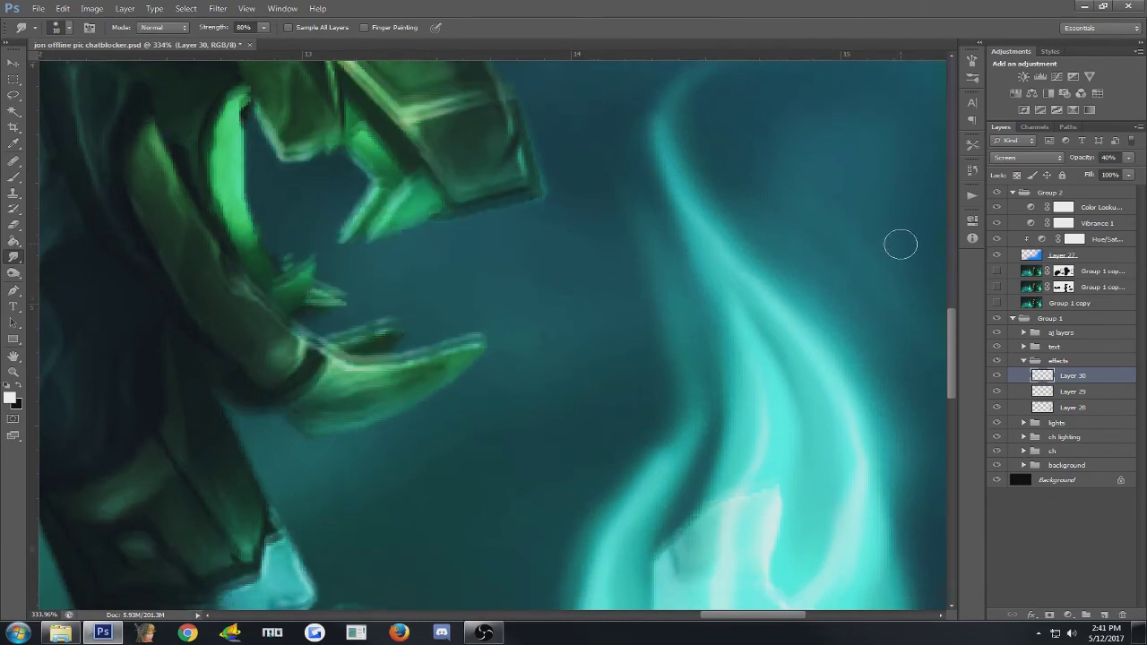
scroll(879, 253, down, 8)
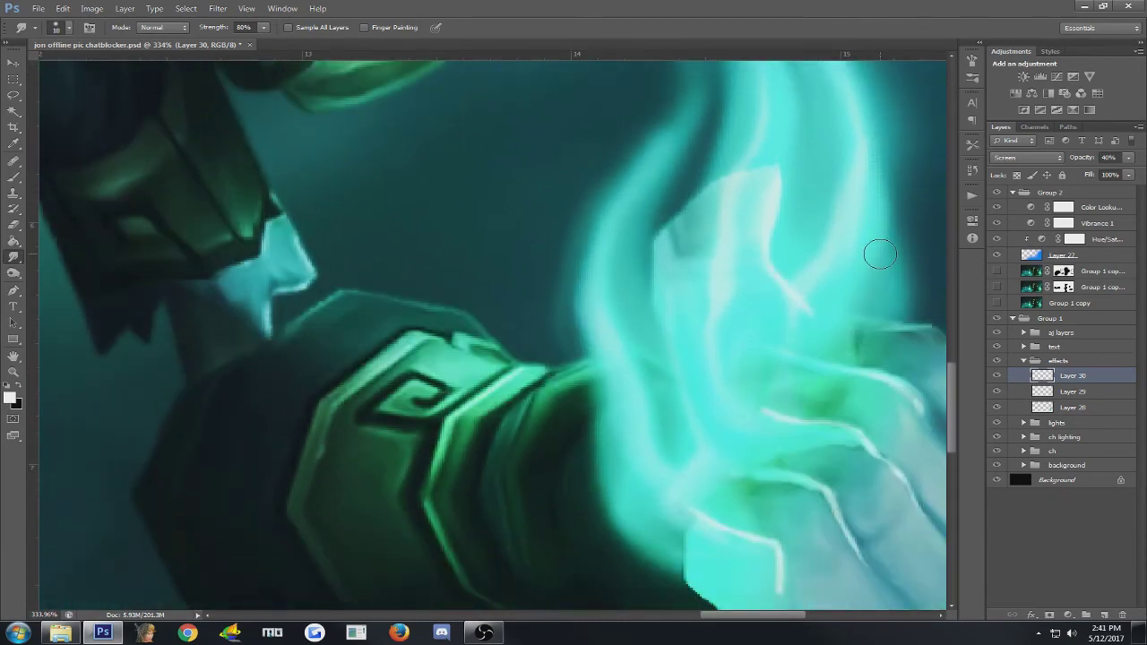
scroll(822, 455, up, 4)
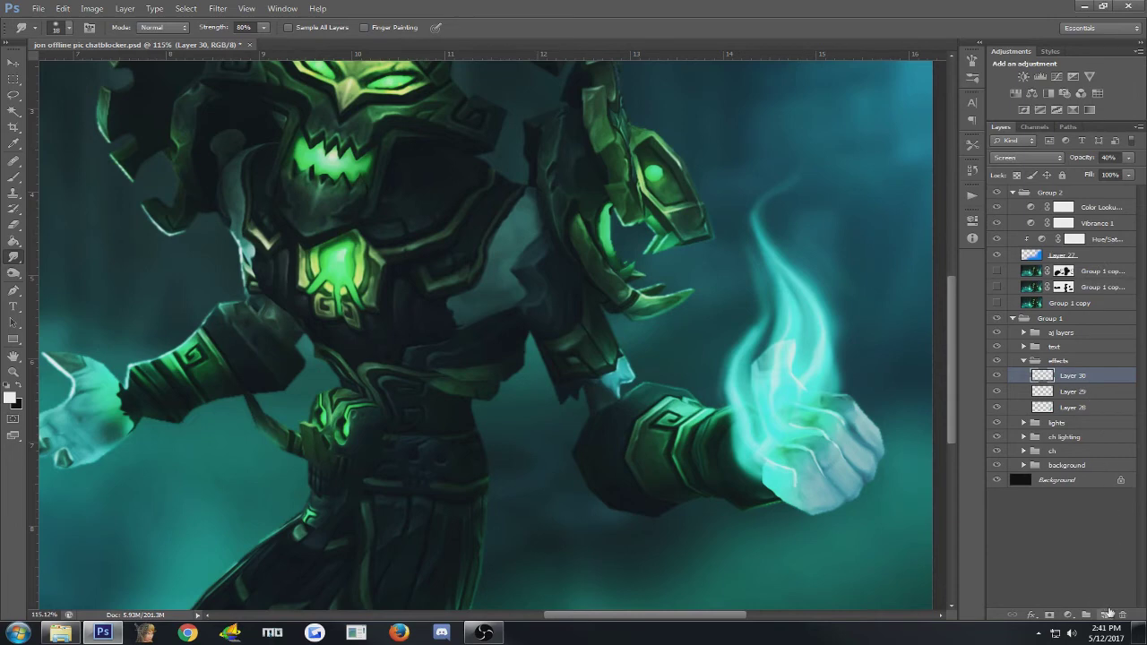
- Add a new layer above Layer 30 and change the blend mode of Layers 29, 28 and 30 to Normal
click(1107, 613)
key(b)
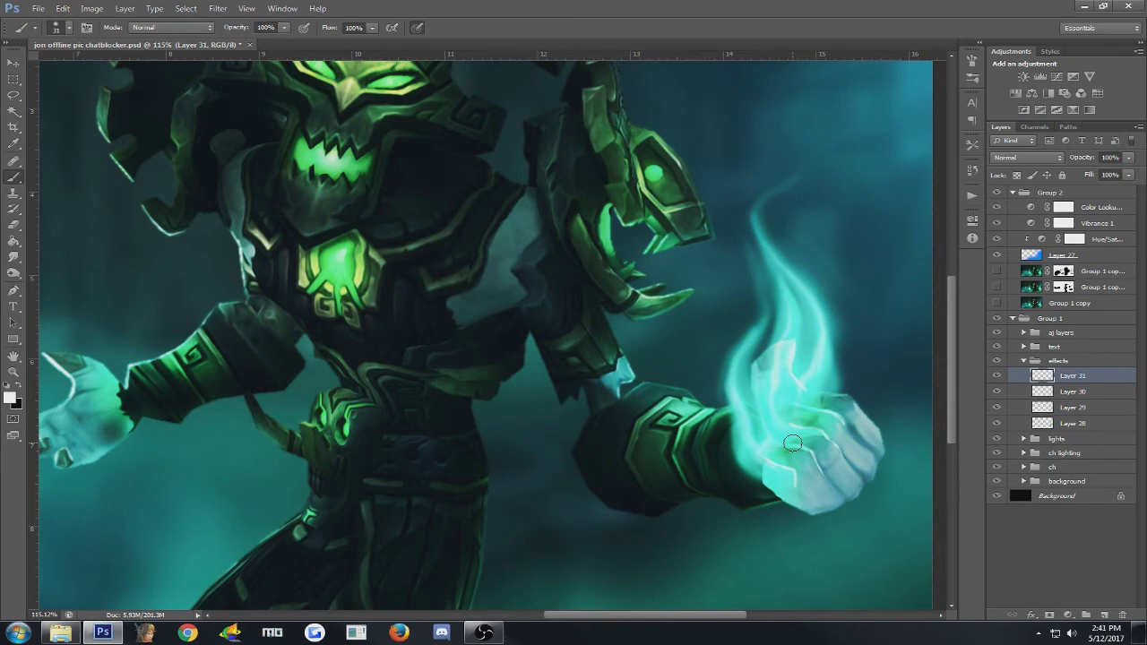
click(1075, 407)
click(1058, 162)
click(1021, 164)
click(1084, 421)
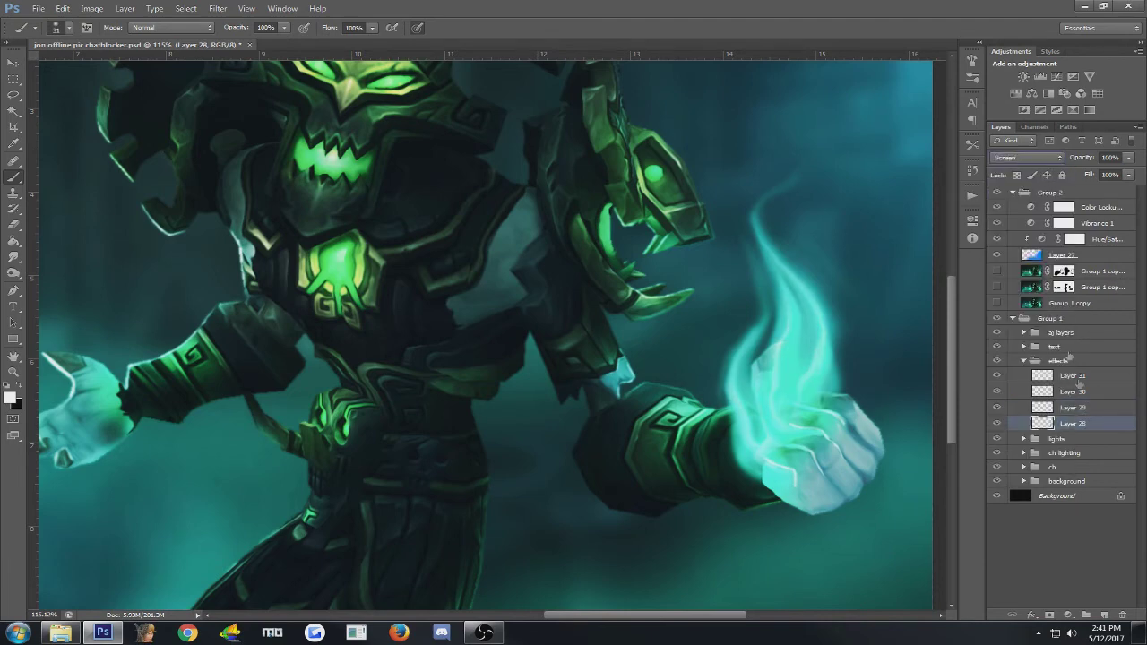
click(1026, 163)
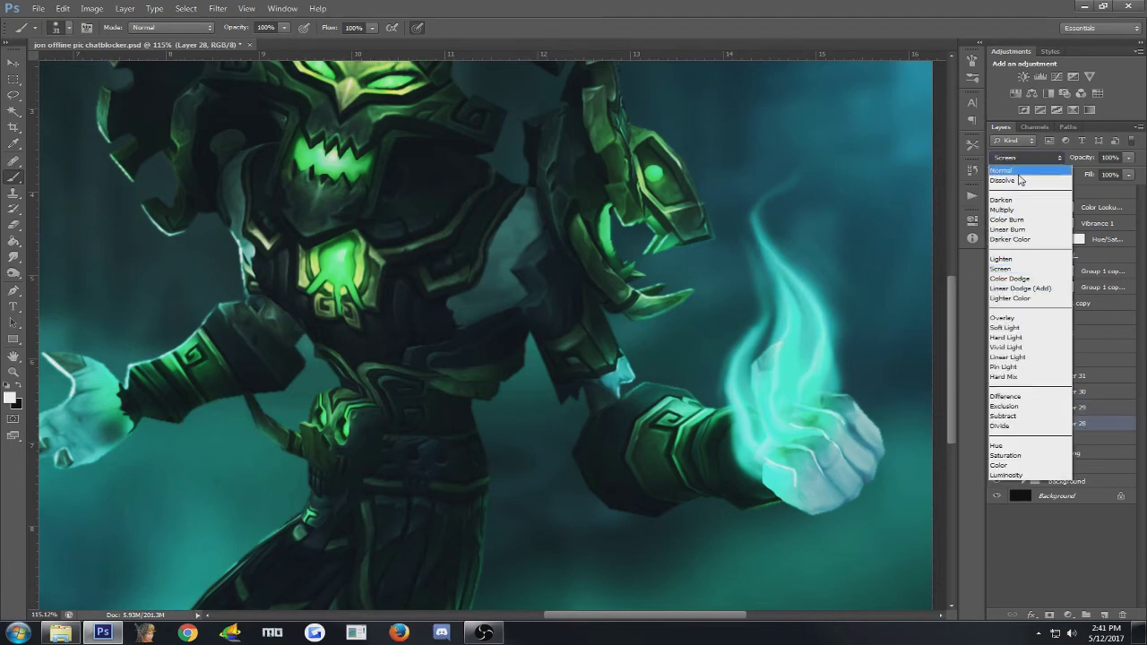
key(Escape)
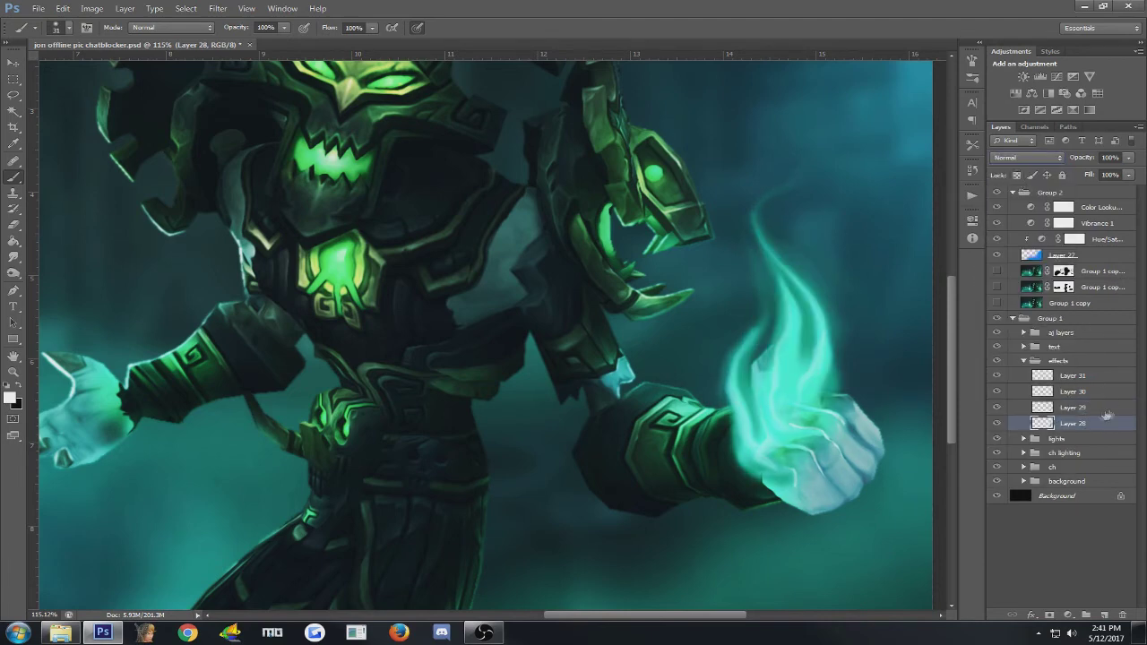
click(1071, 394)
click(1039, 159)
click(1021, 165)
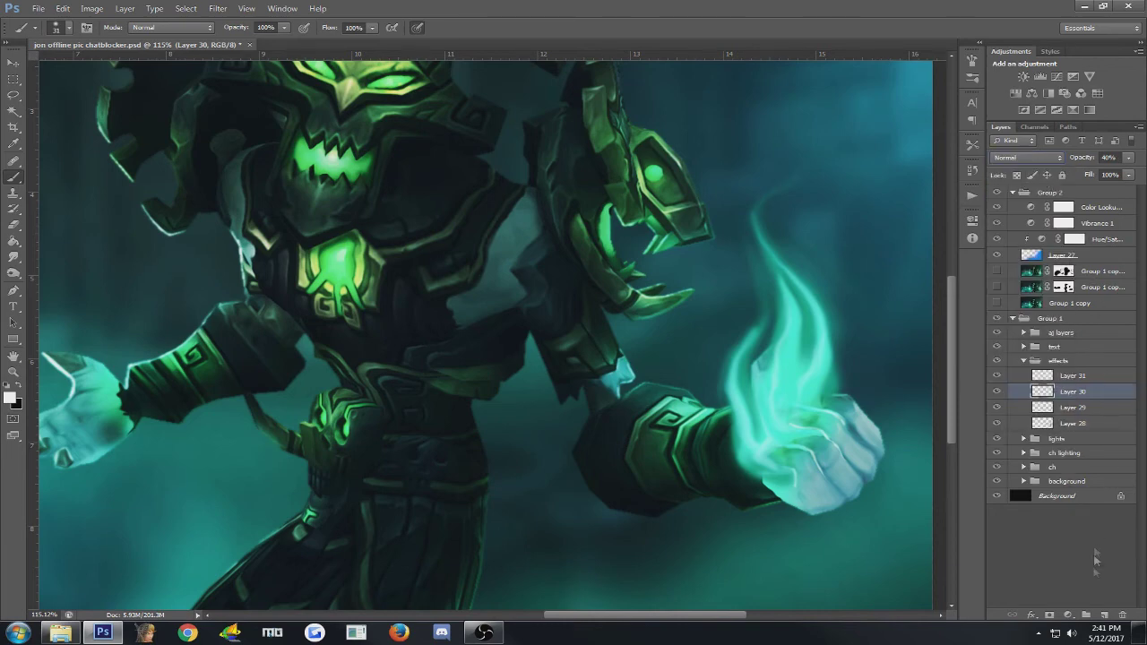
- Examine the flame's look within the whole image
click(1064, 561)
click(797, 401)
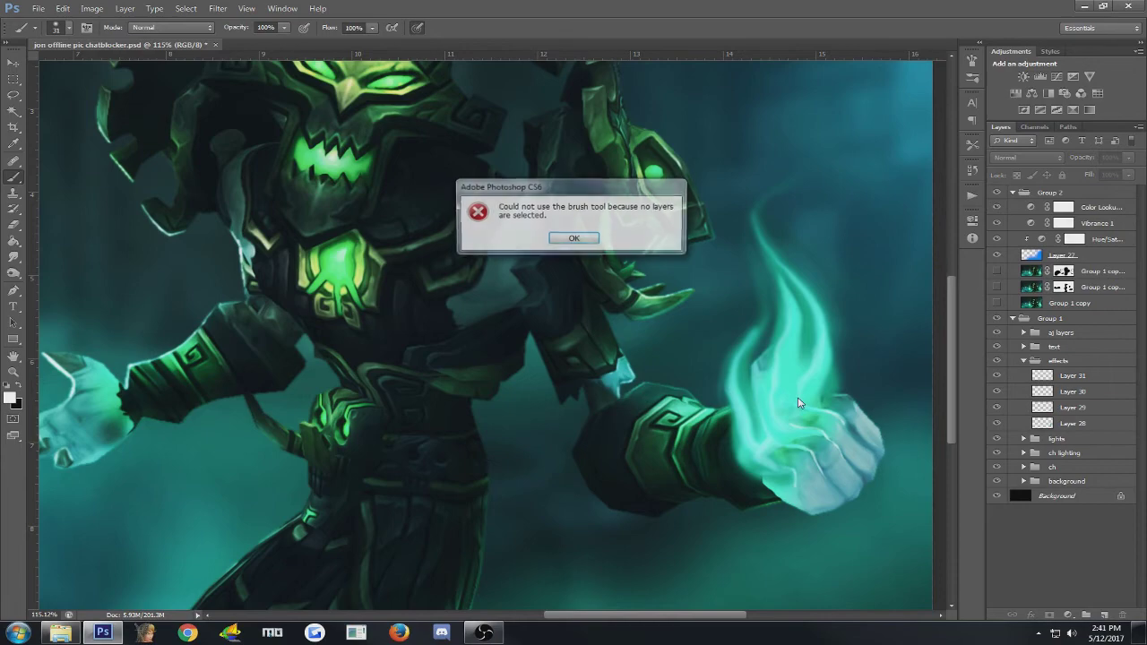
click(595, 239)
key(ctrl+0)
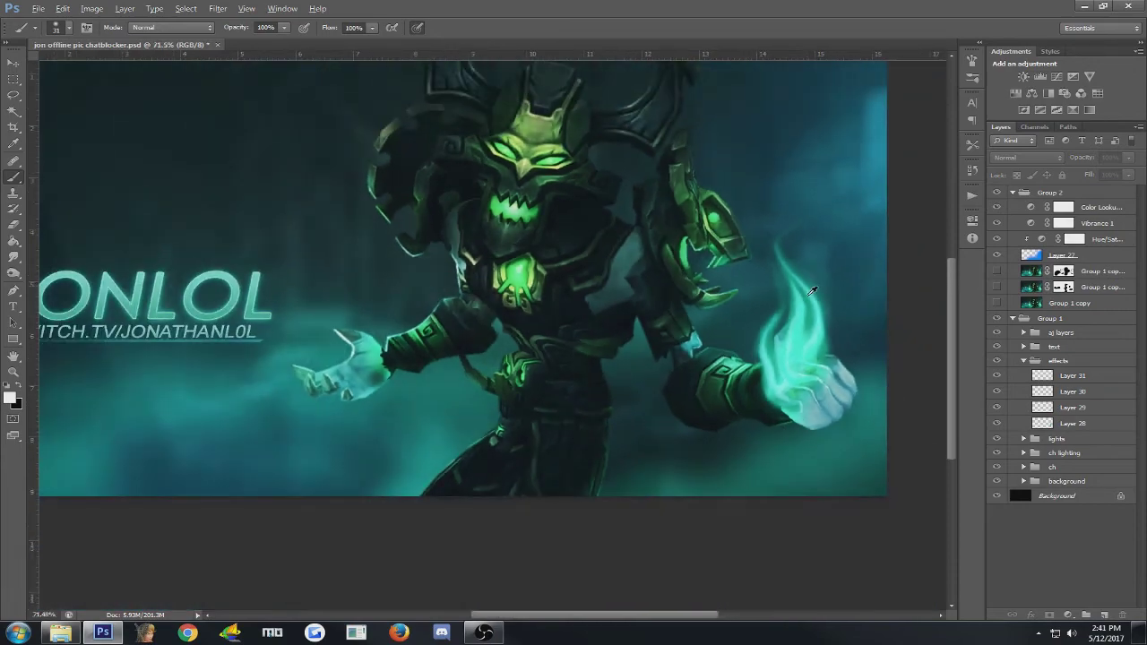
scroll(891, 448, up, 3)
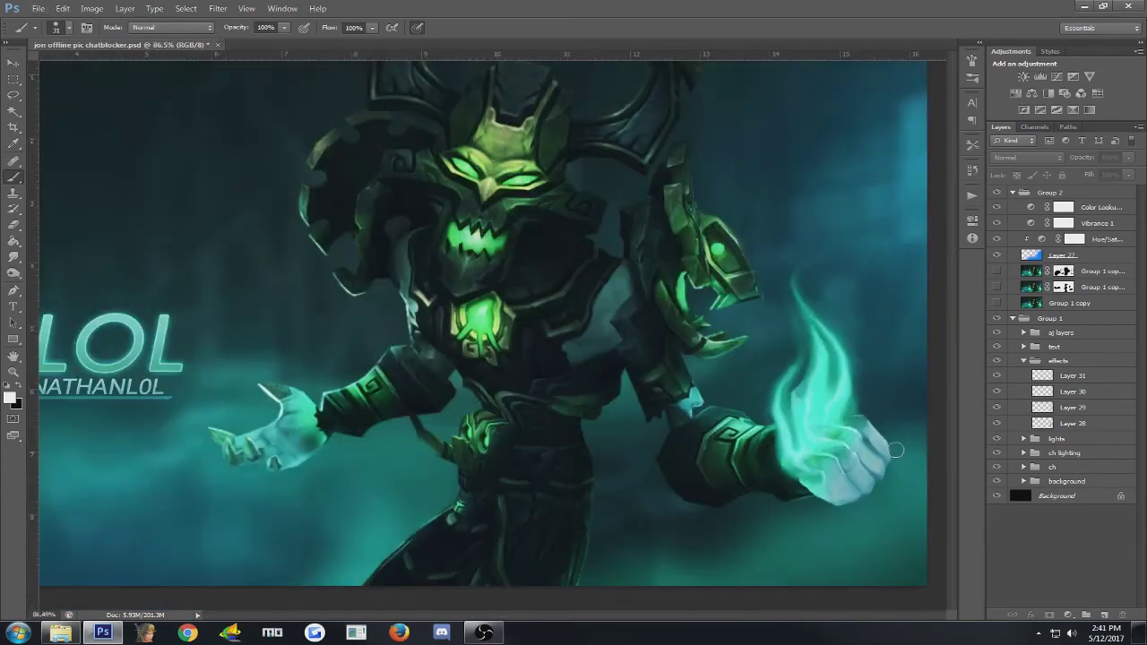
- Select Layer 31 and enlarge the brush to 297 px over the flaming hand
click(1088, 362)
click(1077, 375)
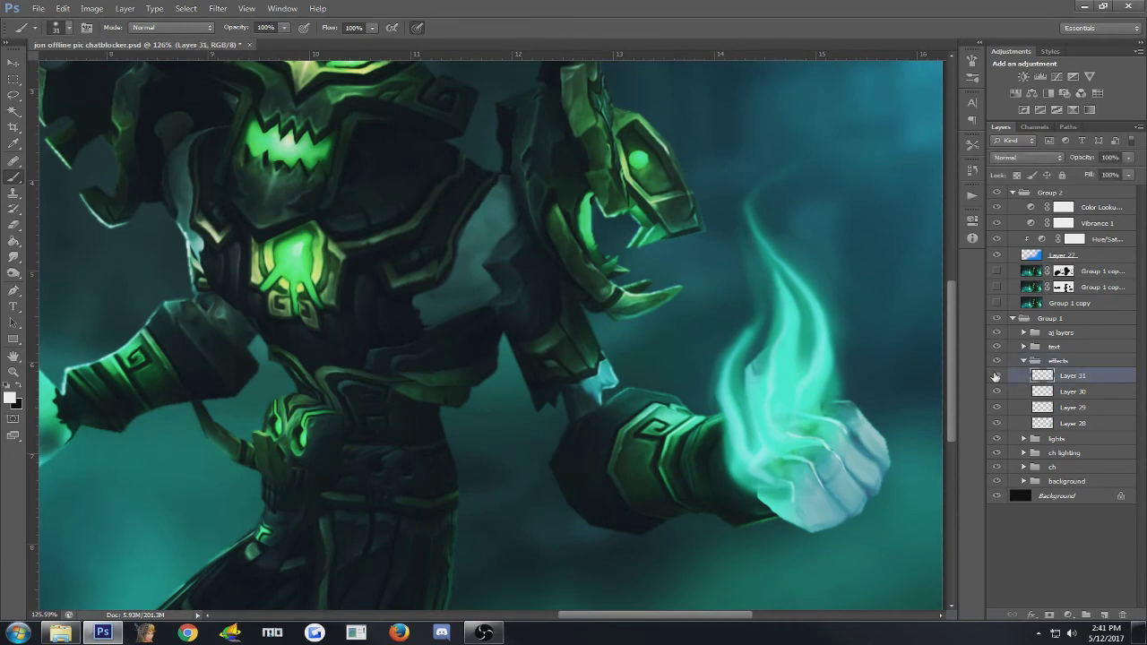
drag(784, 441, 885, 431)
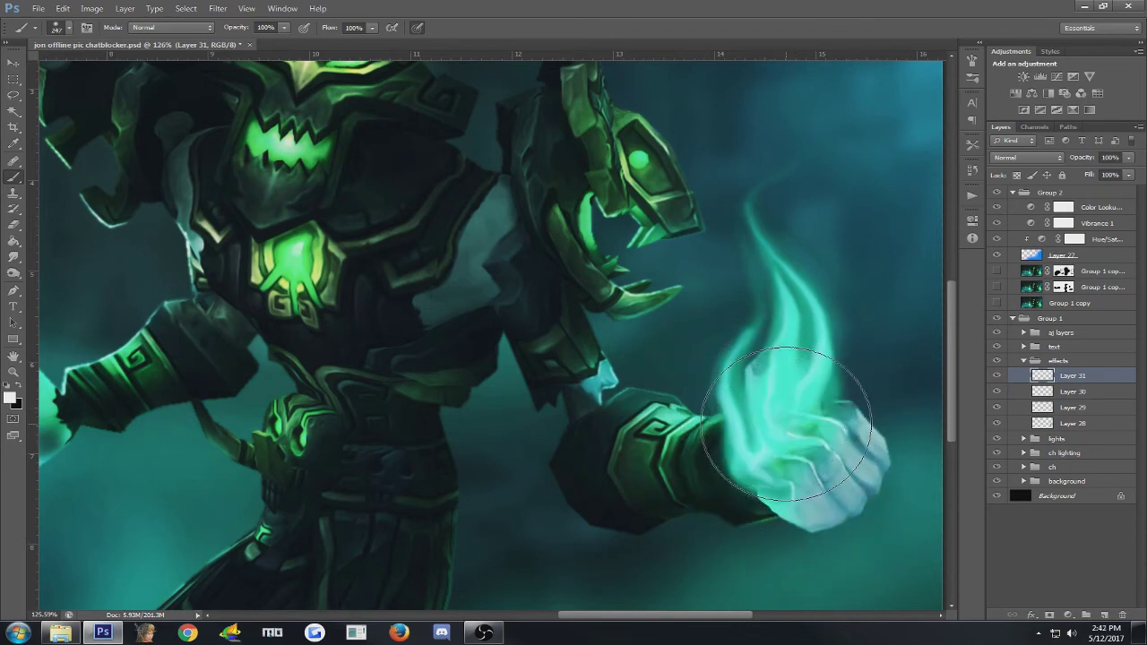
drag(781, 427, 802, 429)
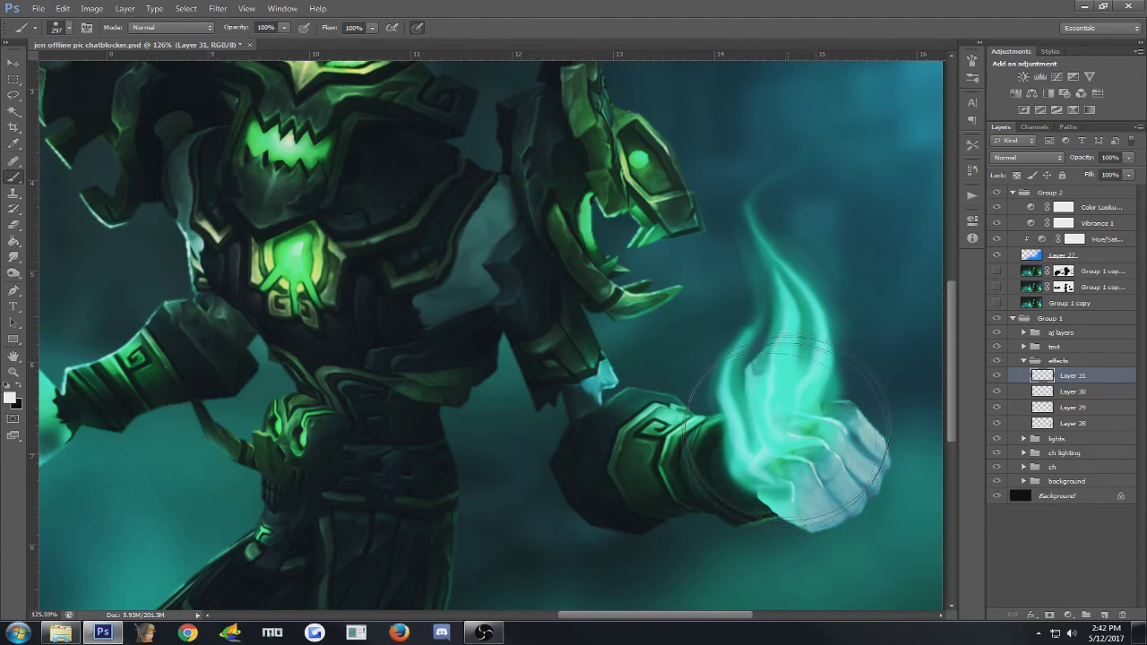
- Set the foreground color to bright cyan-blue (#00c6ff)
click(10, 397)
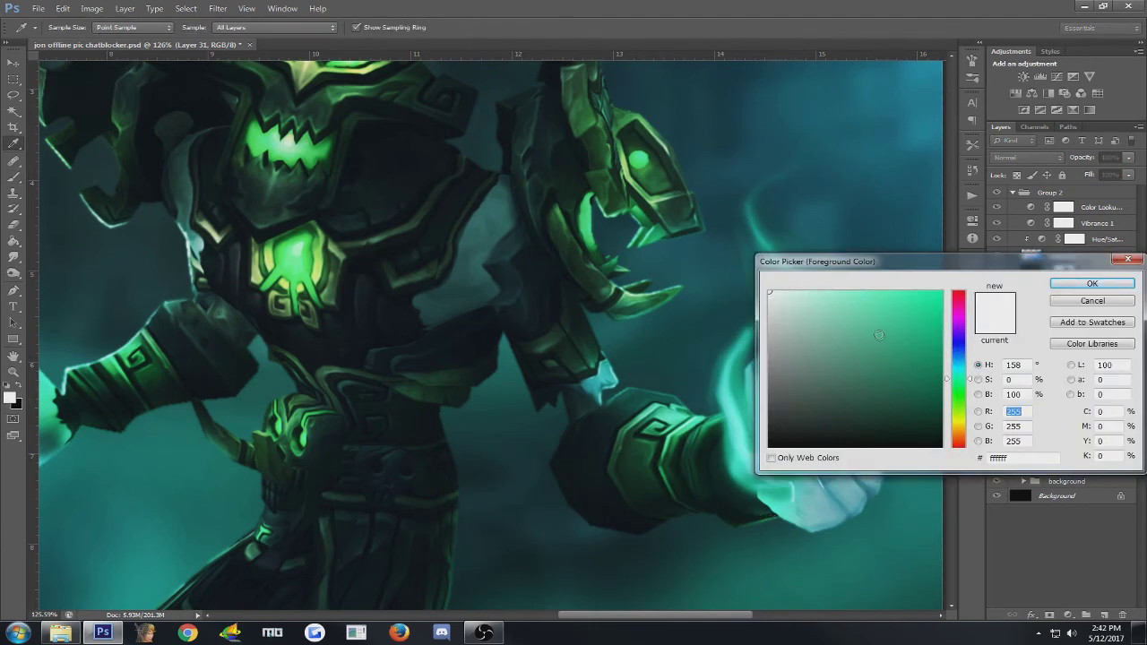
click(941, 292)
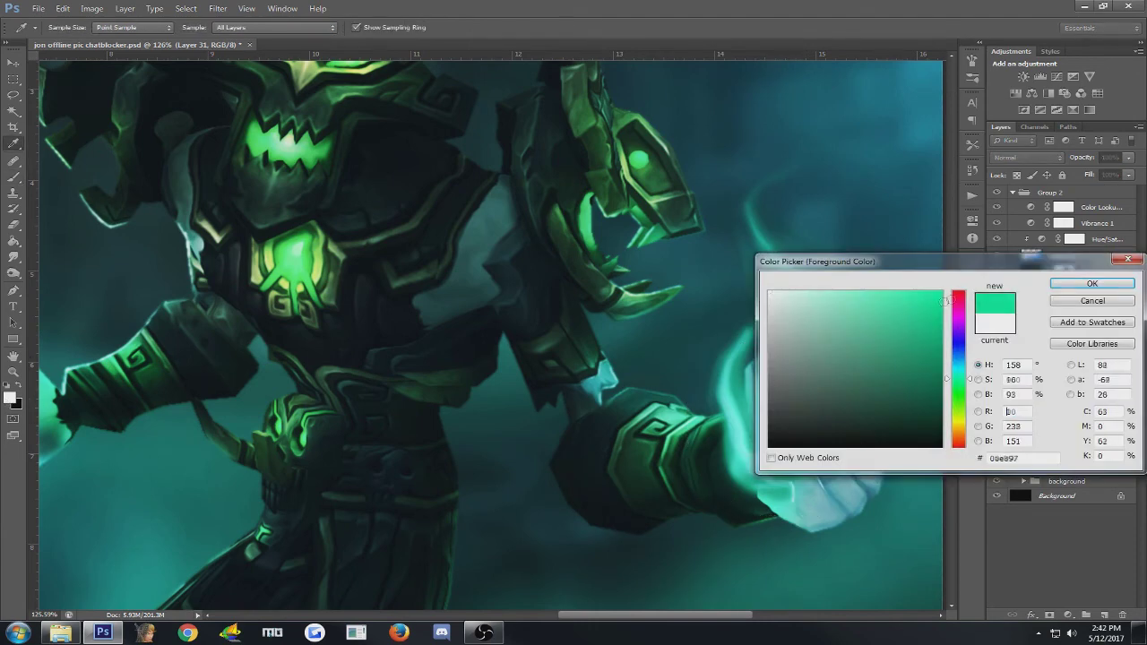
click(962, 367)
drag(960, 368, 961, 363)
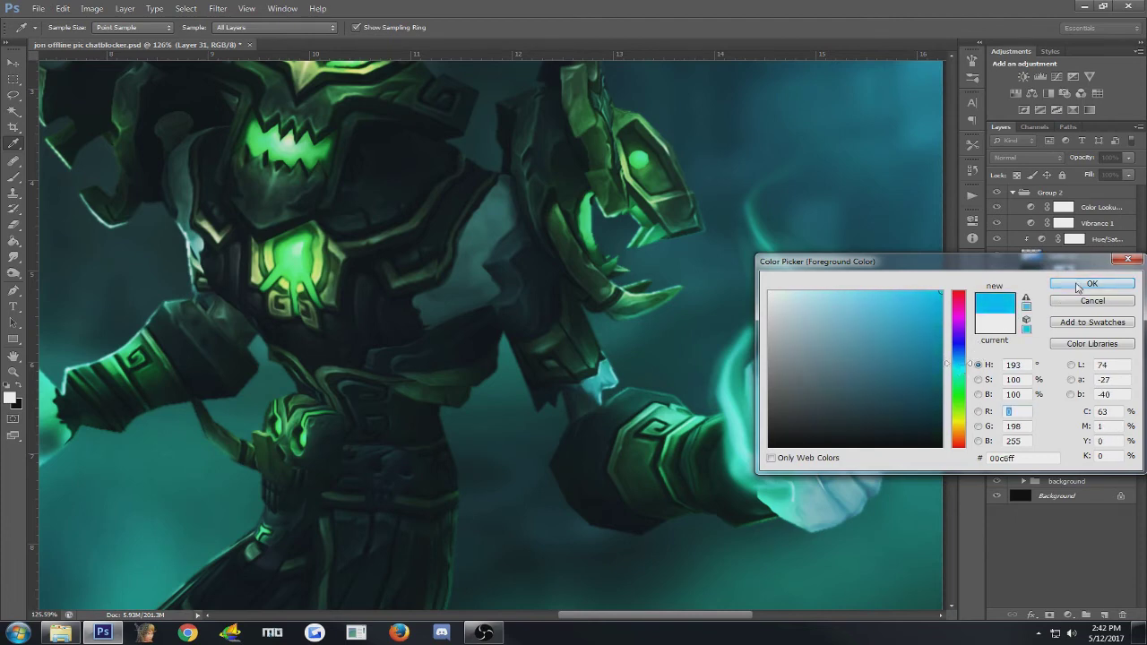
click(1078, 287)
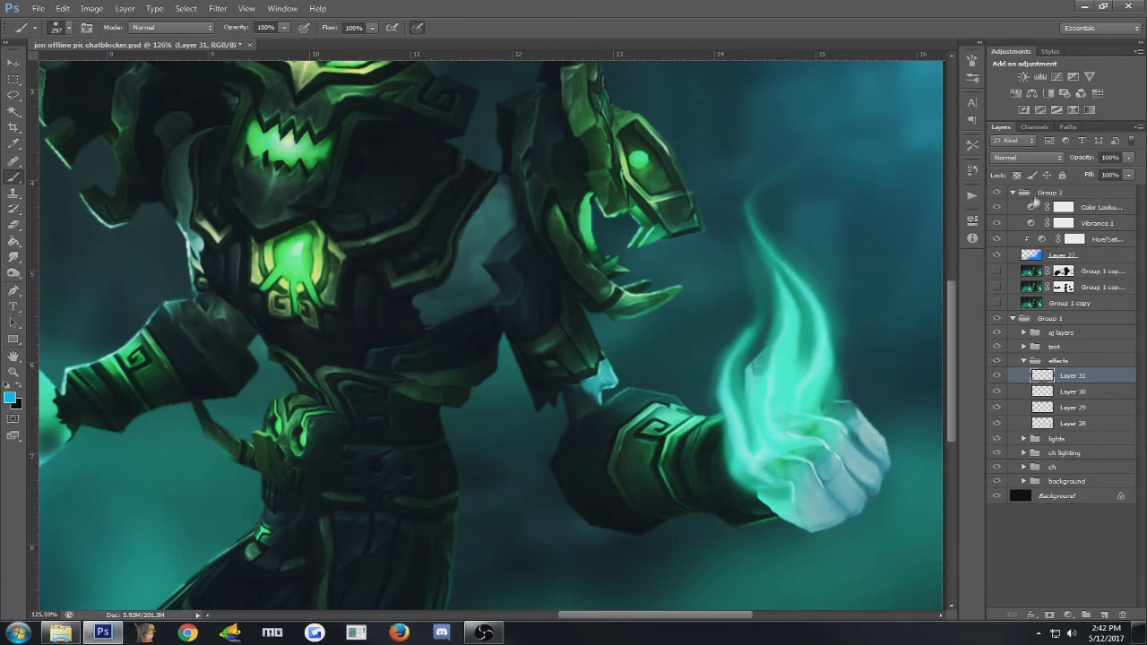
- Set Layer 31's blend mode to Overlay and paint a soft cyan-blue glow over the flaming fist
click(1026, 156)
click(1039, 323)
click(798, 448)
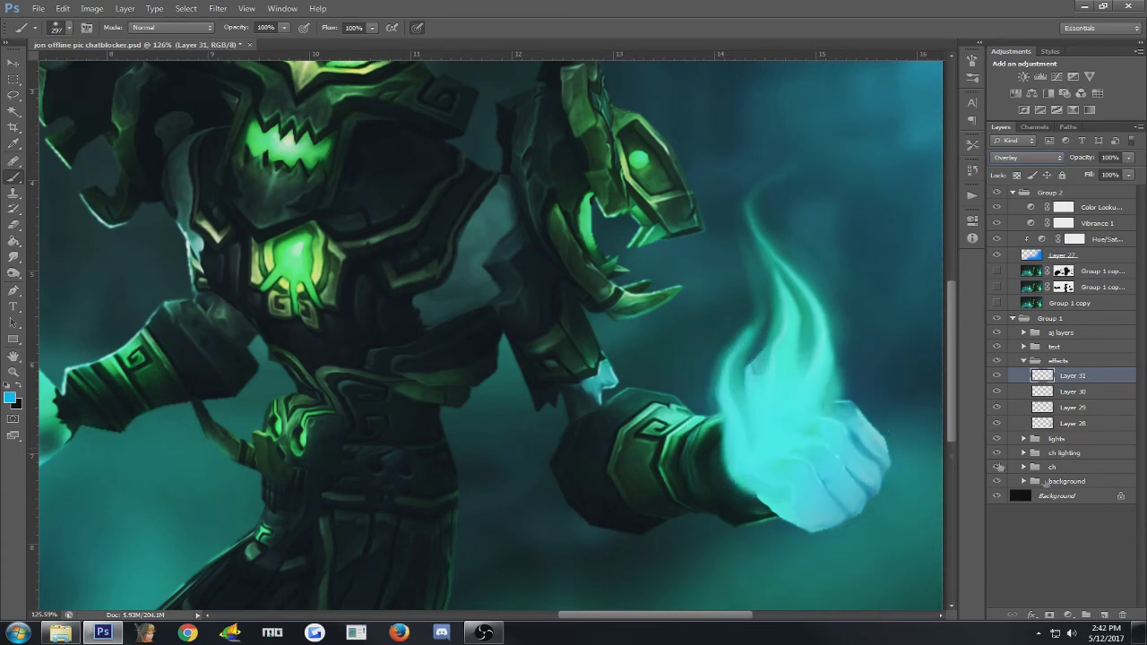
- Lower Layer 31's opacity to 69% and deselect the layer
scroll(659, 352, down, 3)
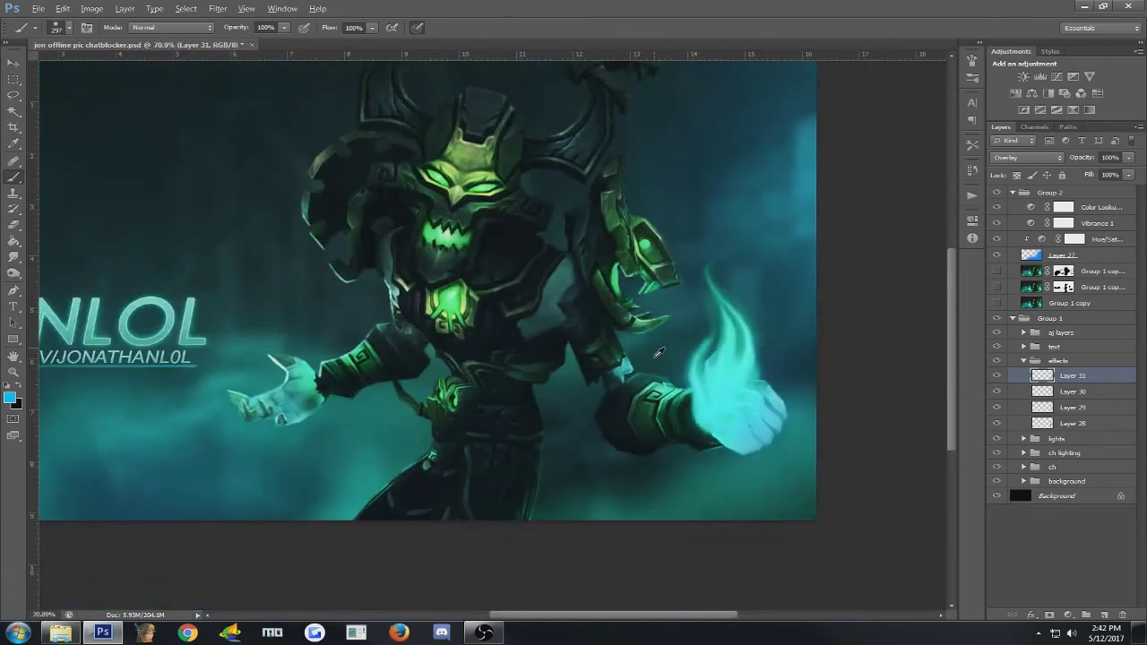
click(1128, 157)
mouse_move(1125, 171)
mouse_down()
mouse_move(1077, 173)
mouse_move(1107, 172)
mouse_up()
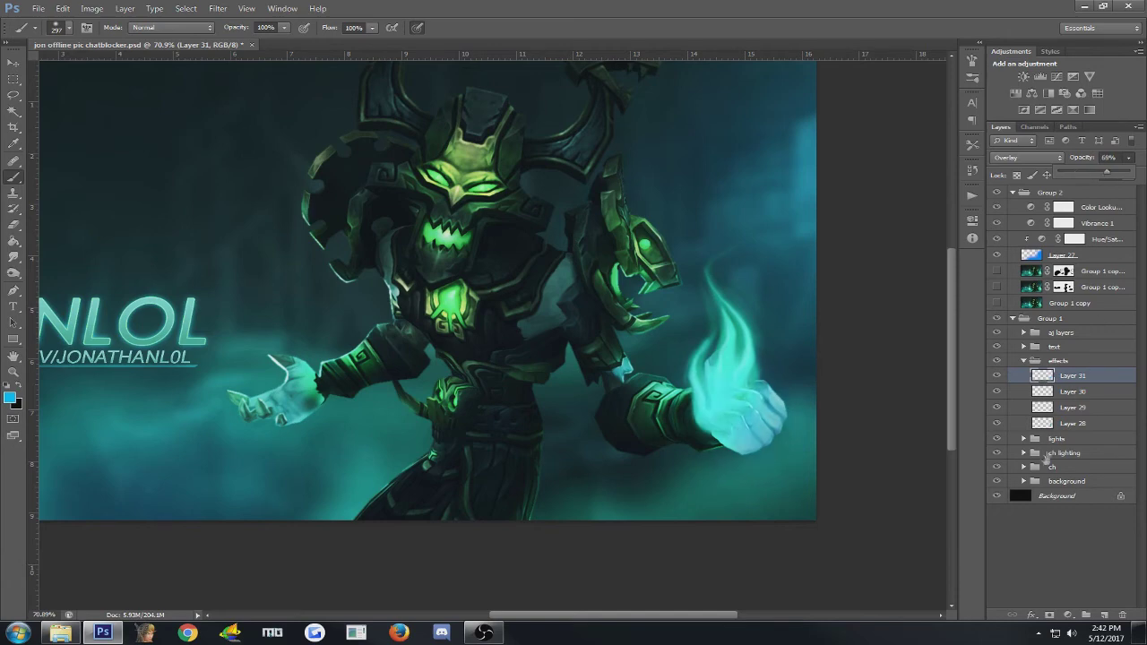
click(1043, 539)
- Examine the whole image at several zoom levels and compare it with the effects group hidden and shown
key(ctrl+minus)
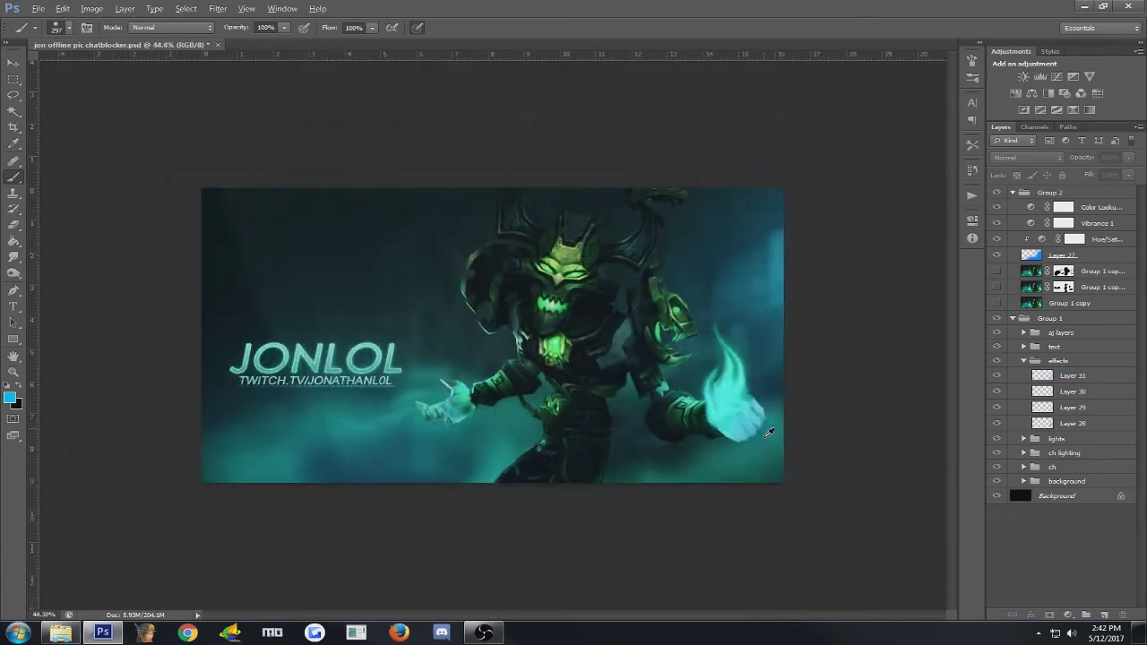
key(ctrl+0)
scroll(751, 426, up, 3)
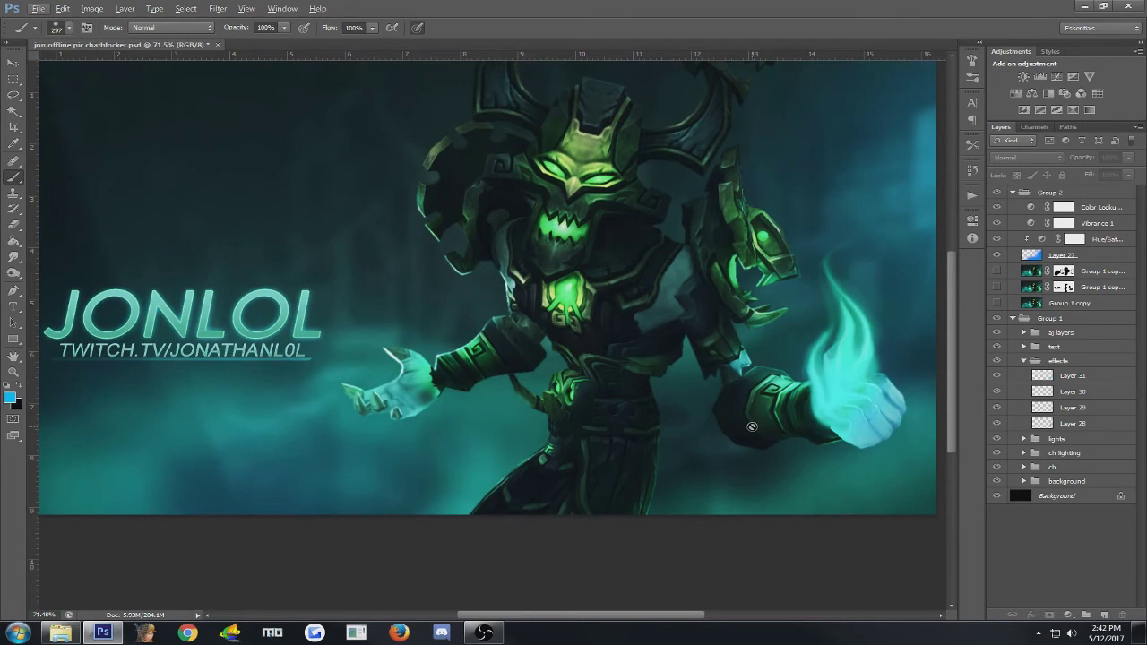
key(ctrl+minus)
key(ctrl+minus)
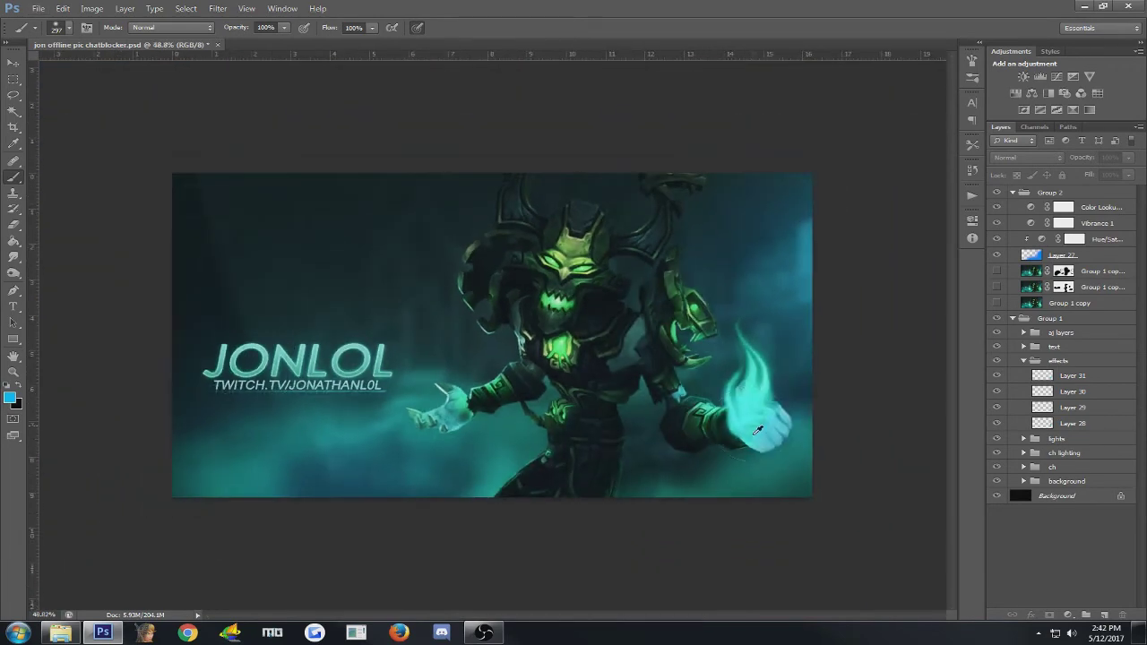
key(ctrl+0)
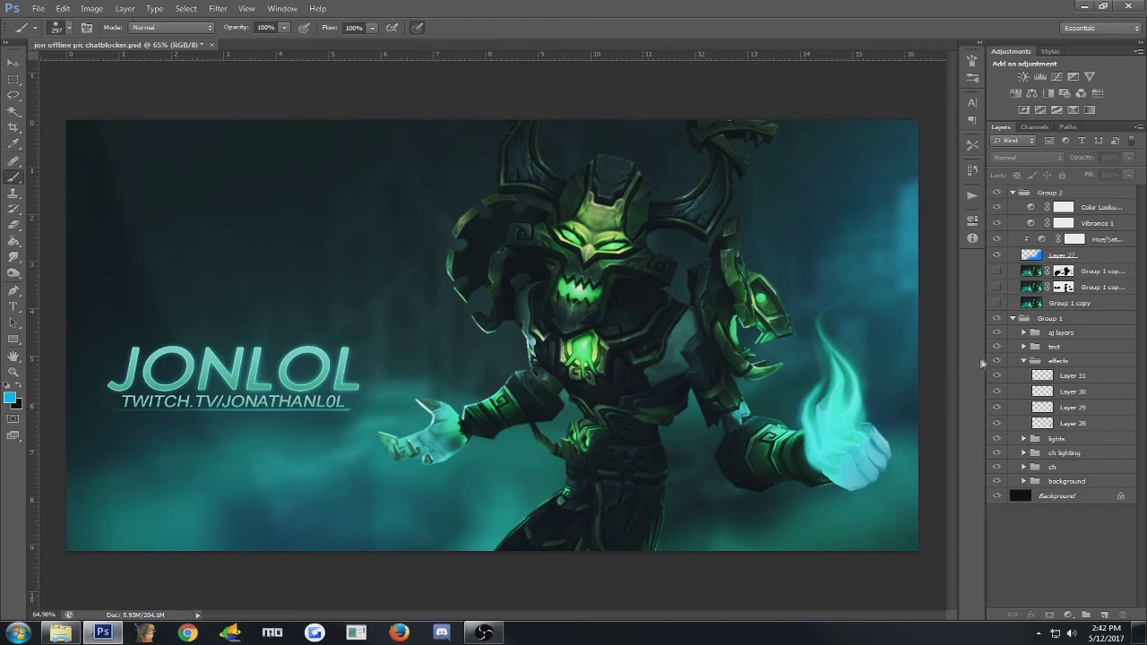
click(1066, 362)
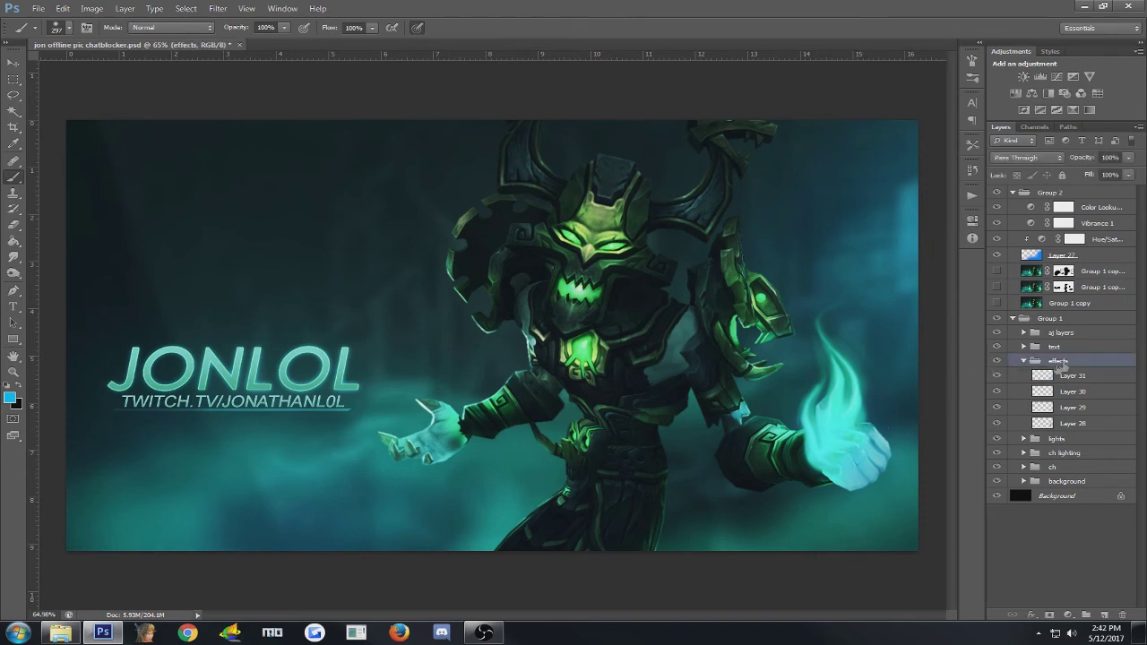
click(998, 363)
click(998, 363)
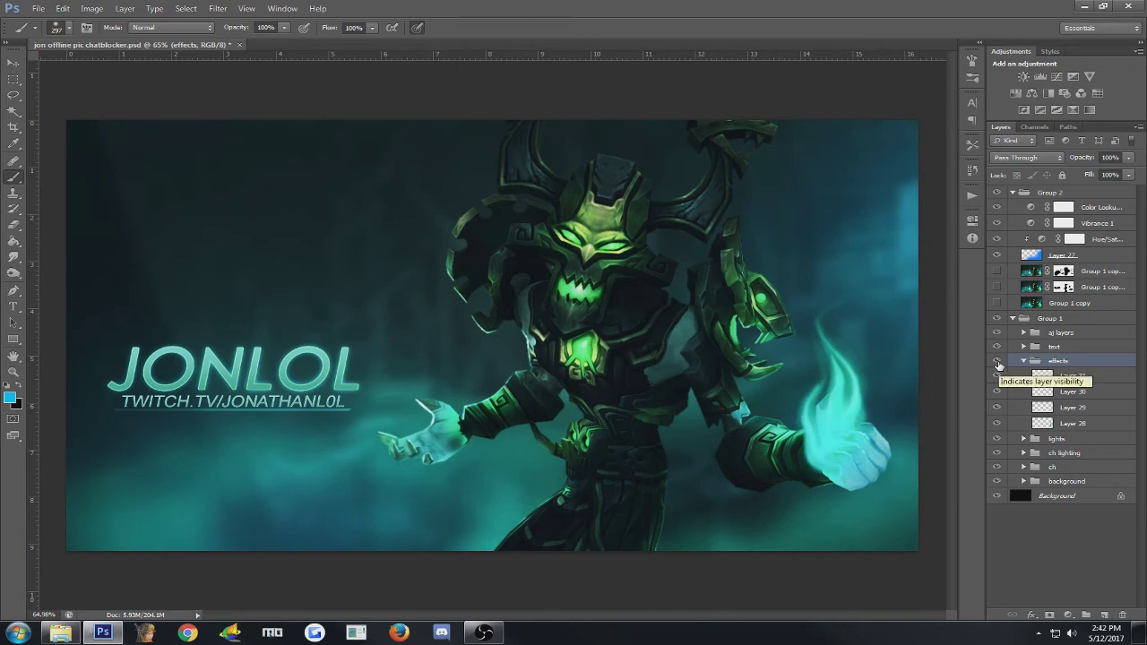